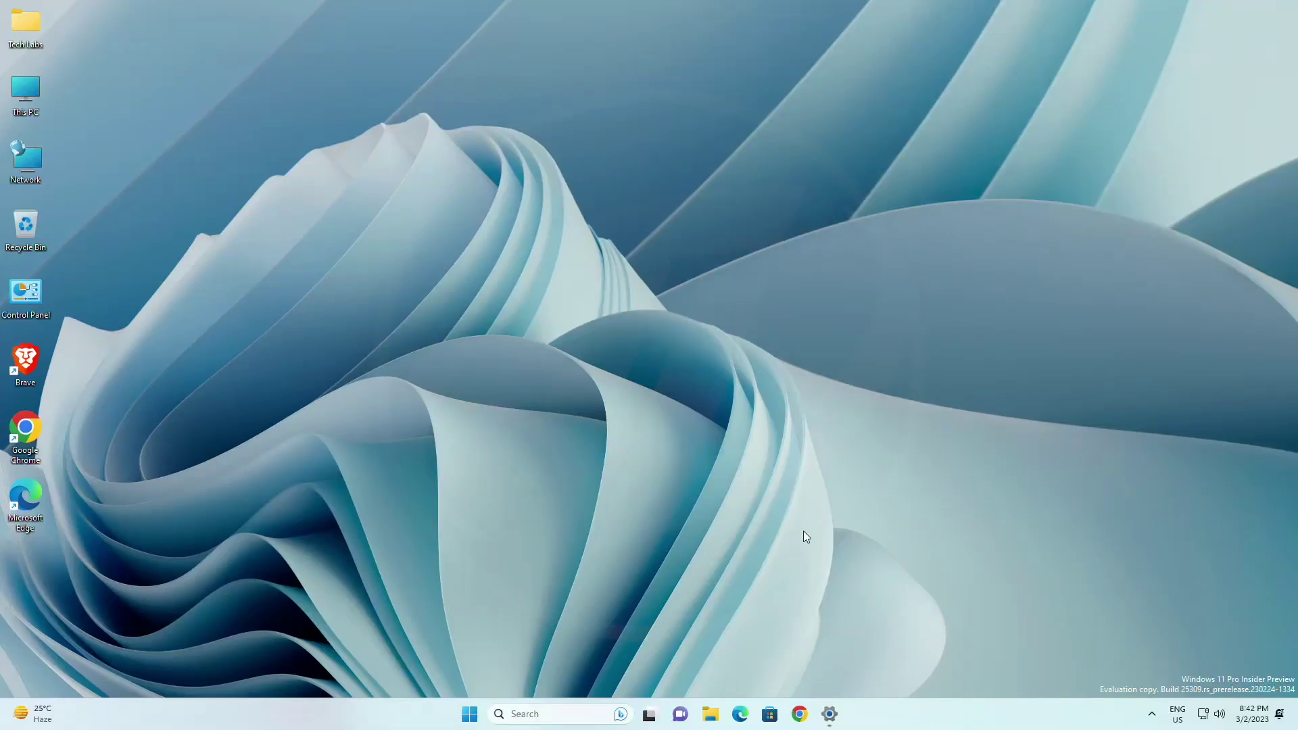
Check the OS build in Settings, then bring up the Quick Settings sound output list.
click(832, 717)
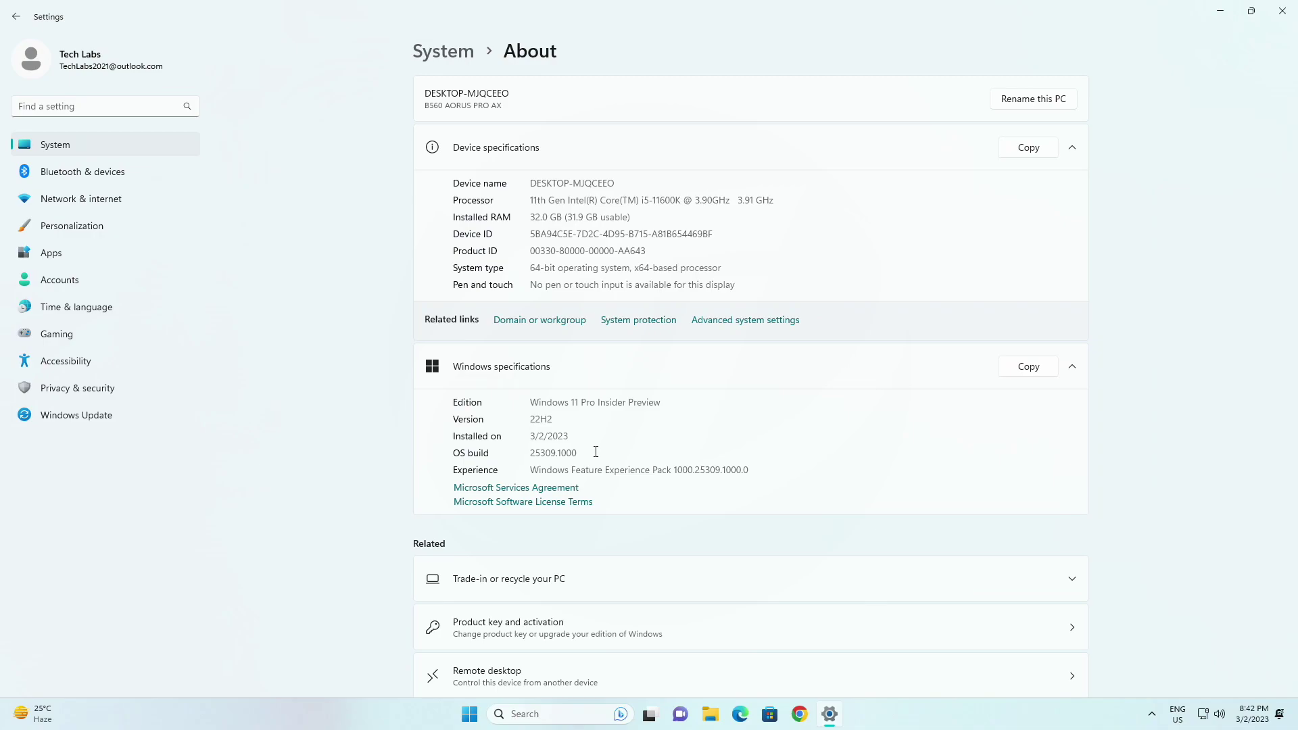
click(1283, 11)
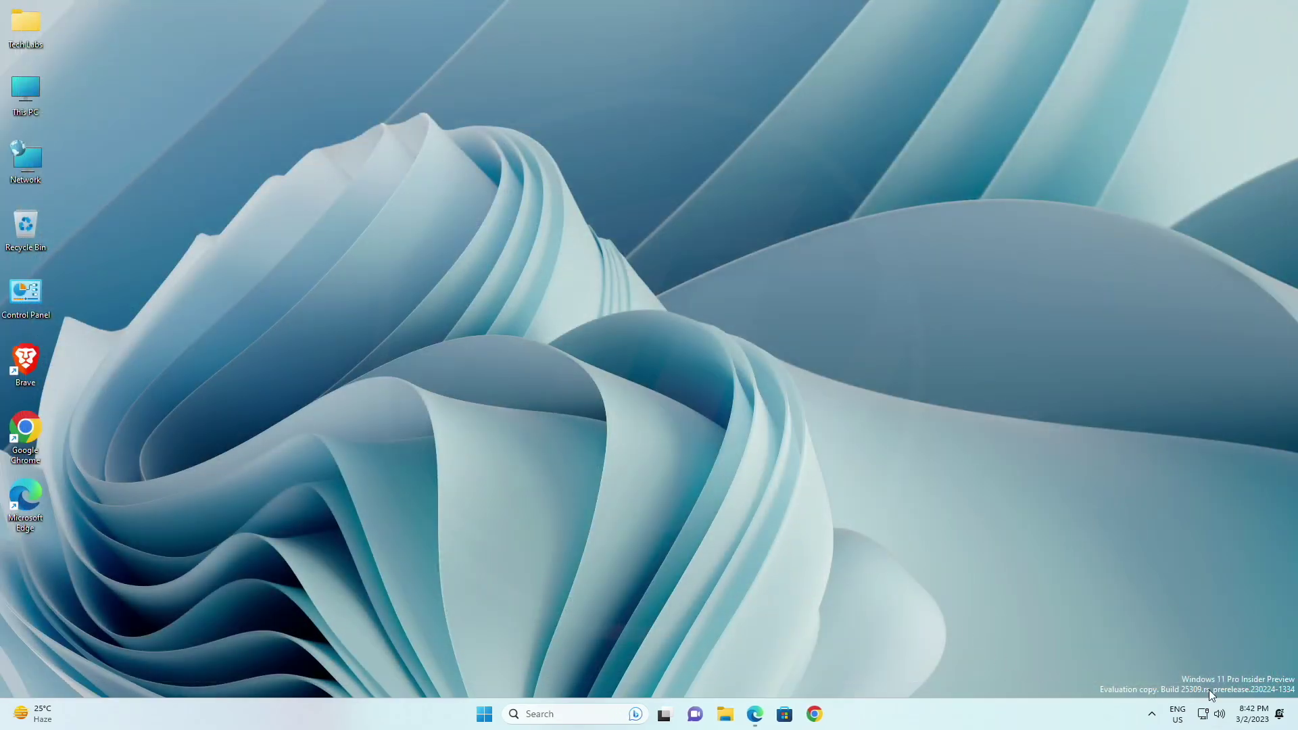
click(1208, 714)
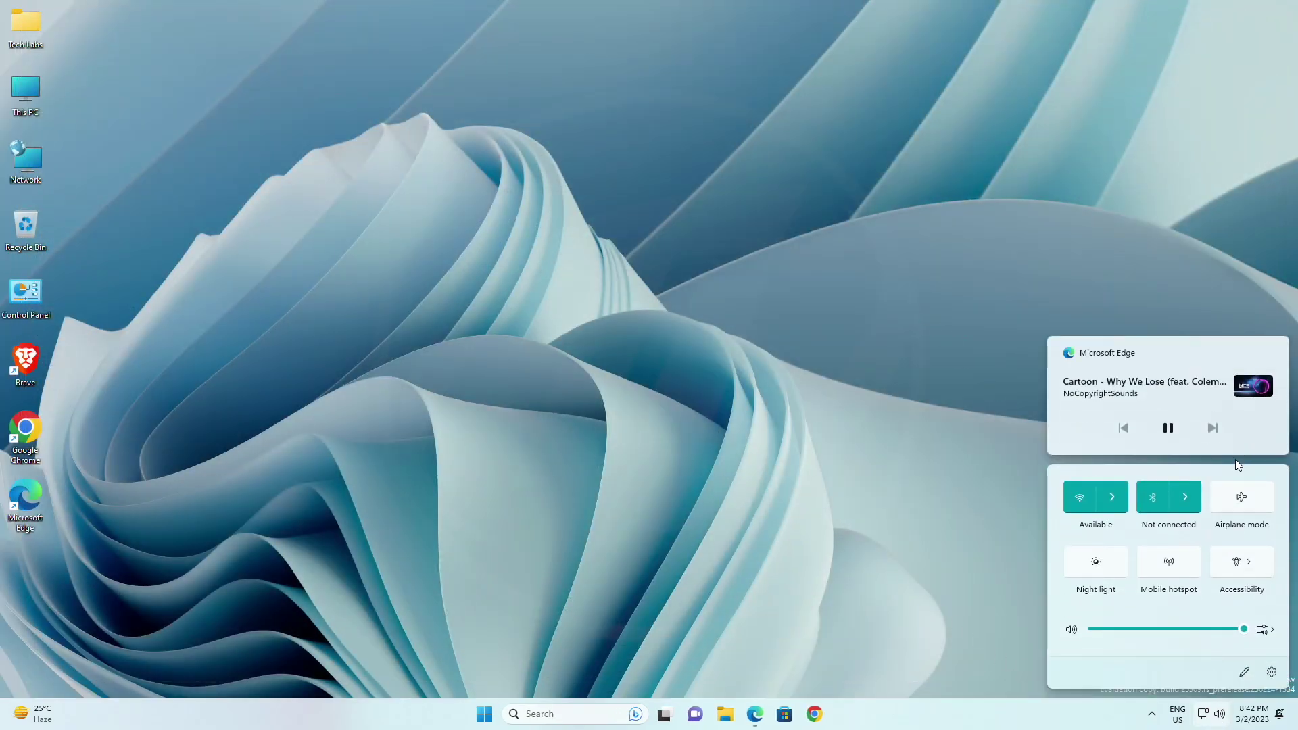
click(1269, 630)
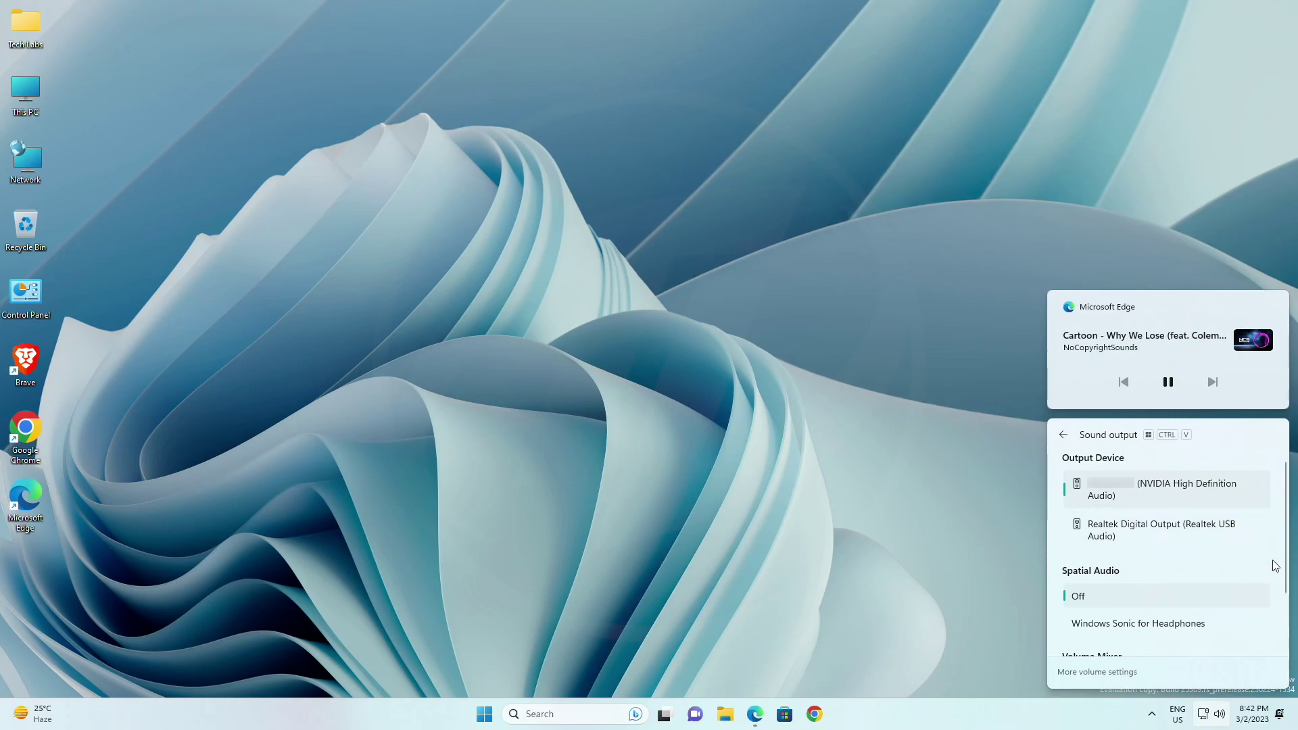
scroll(1276, 568, down, 1)
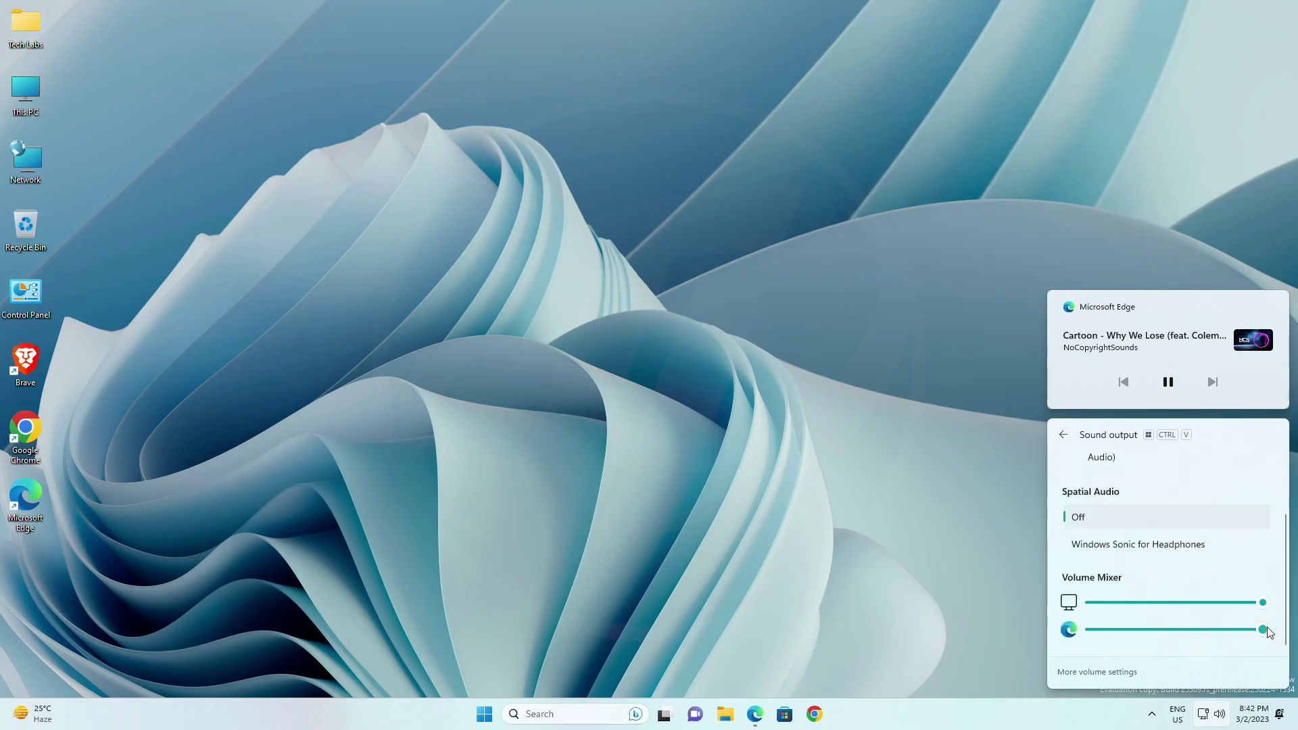
Drop Microsoft Edge's volume to zero and leave Windows Sonic spatial audio off.
drag(1263, 630, 1067, 634)
click(1185, 553)
click(1176, 525)
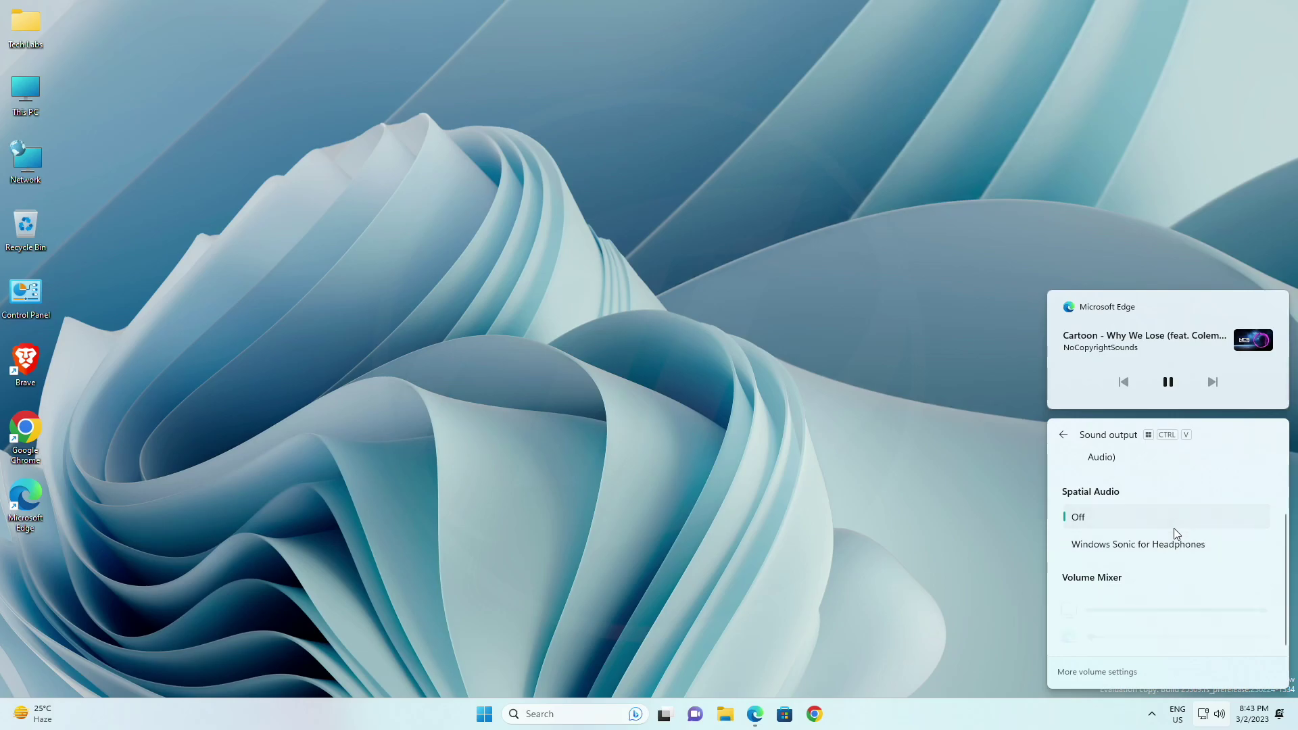
click(709, 575)
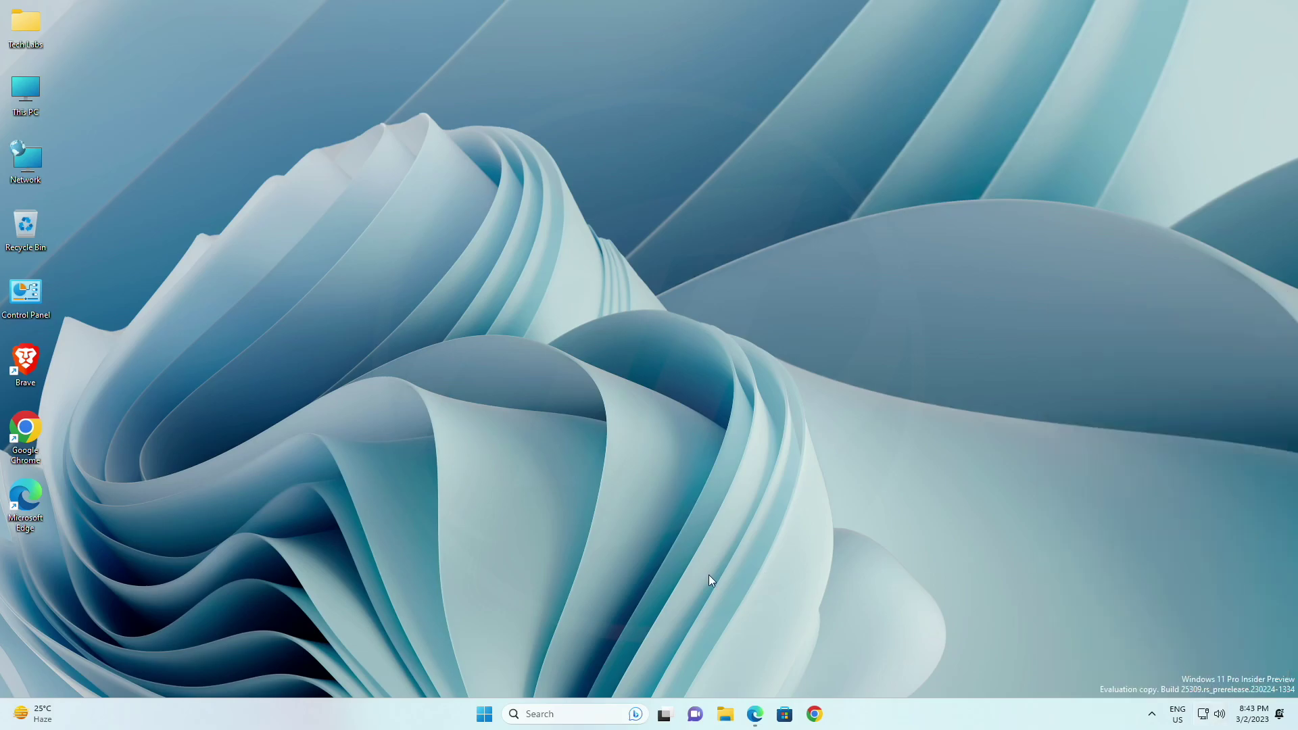
key(super+ctrl+v)
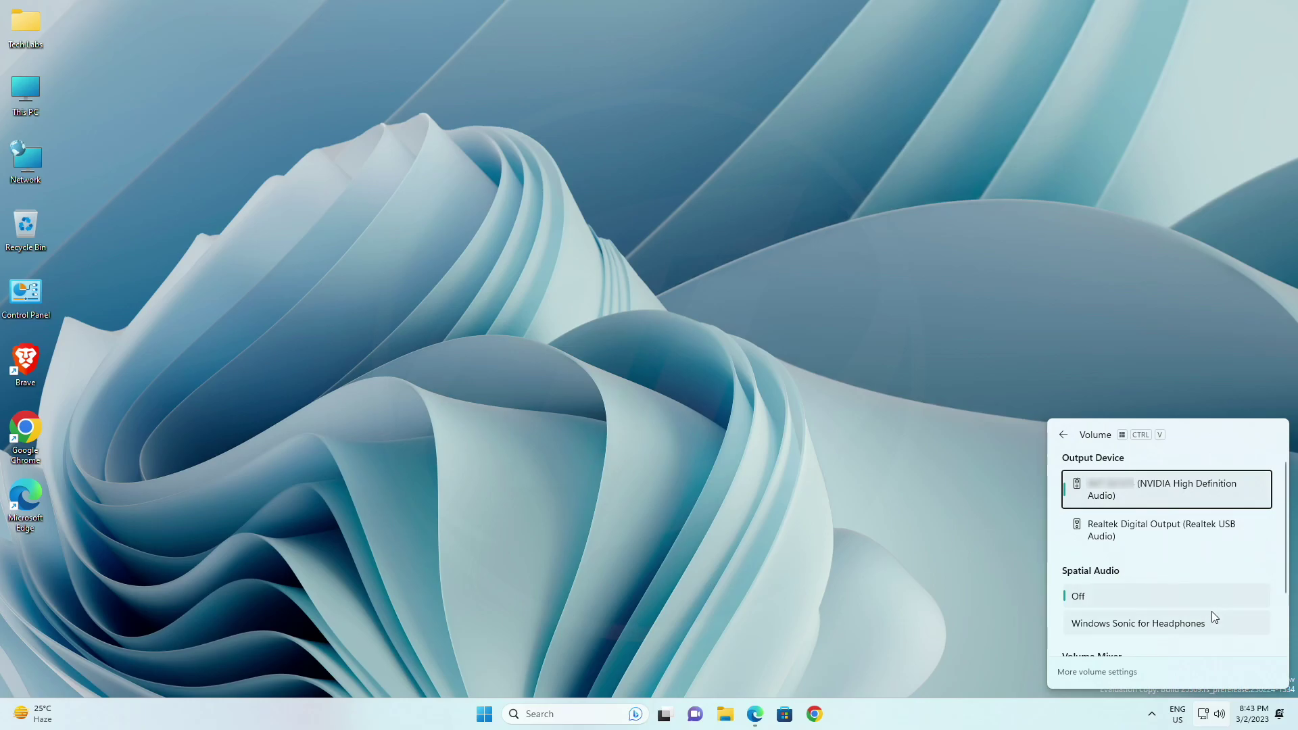
scroll(1267, 549, down, 2)
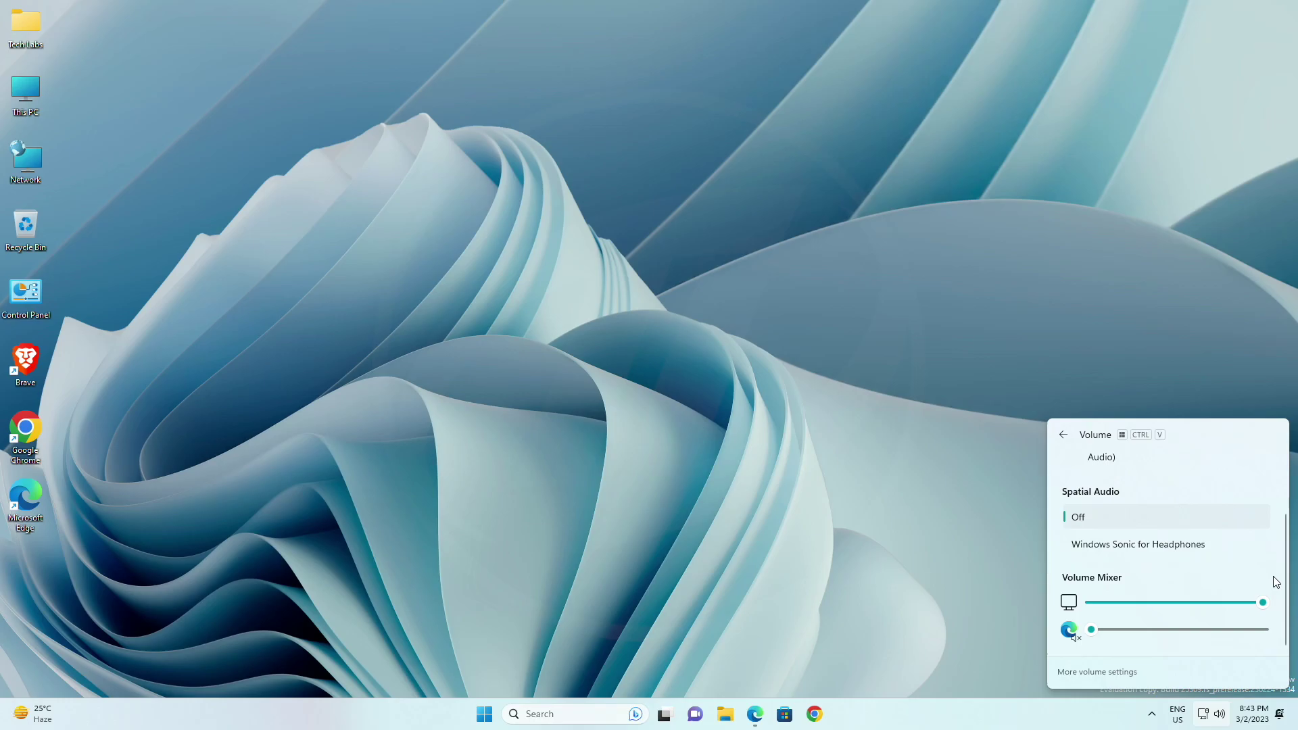
Open Taskbar settings and check the Touch keyboard choices, keeping 'When no keyboard attached'.
click(702, 515)
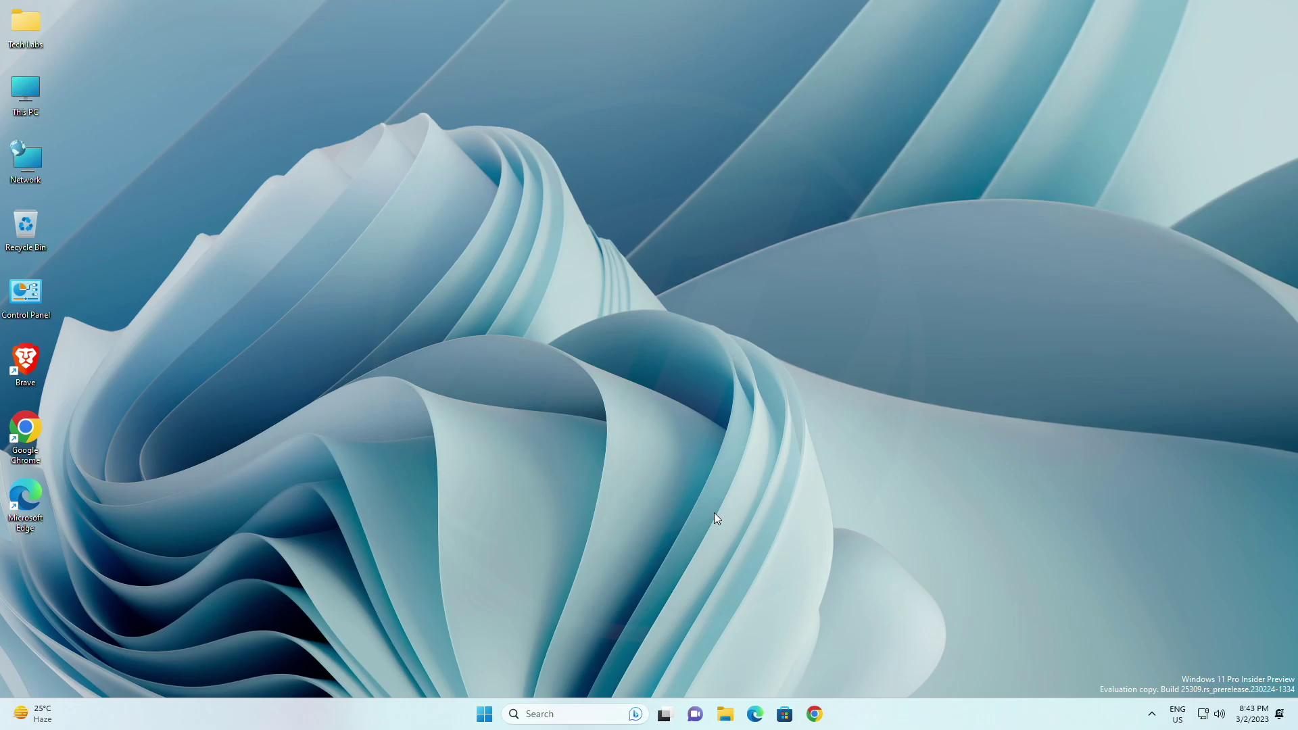
right_click(888, 724)
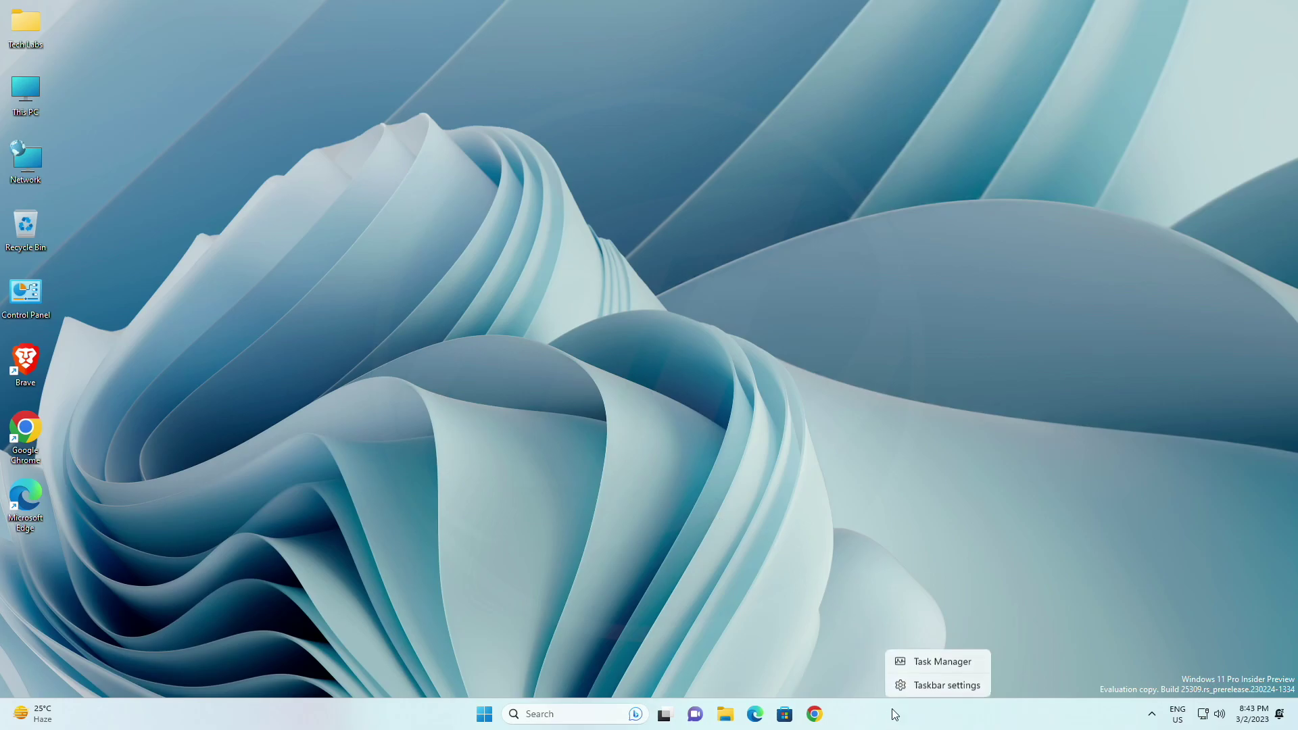
click(922, 684)
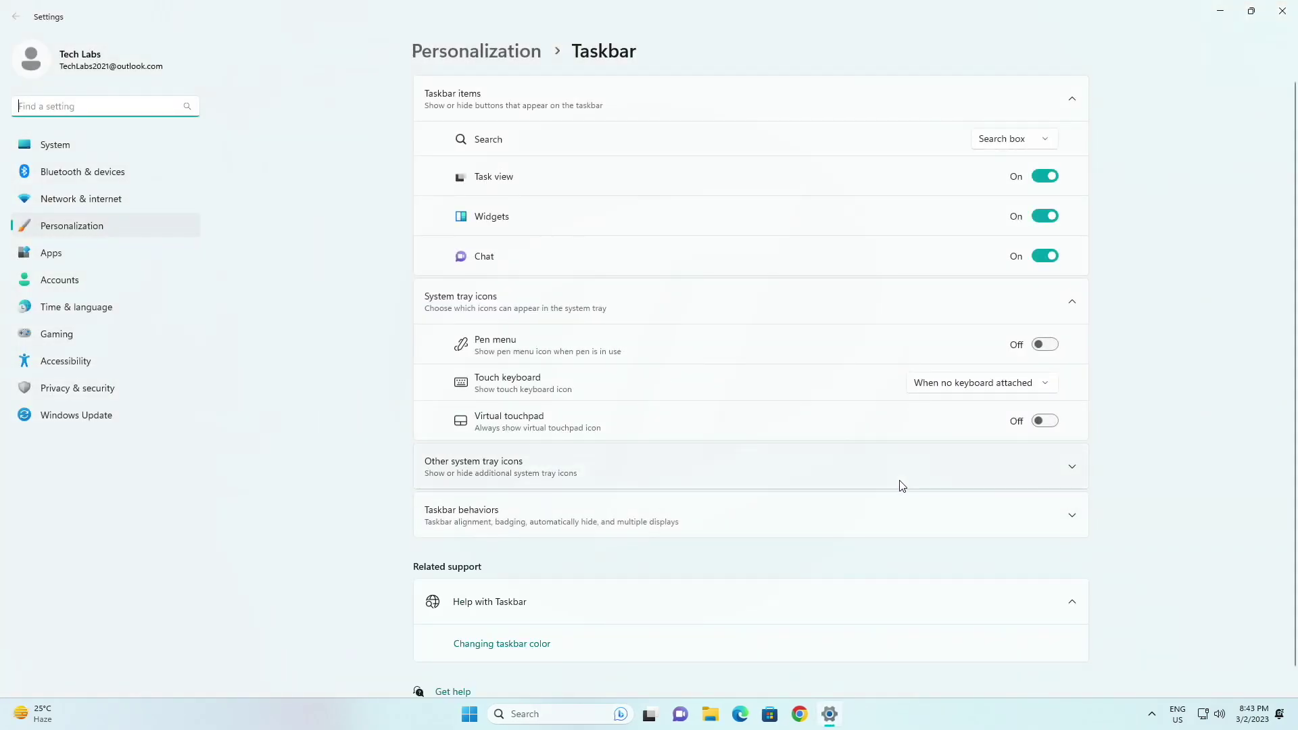
click(990, 390)
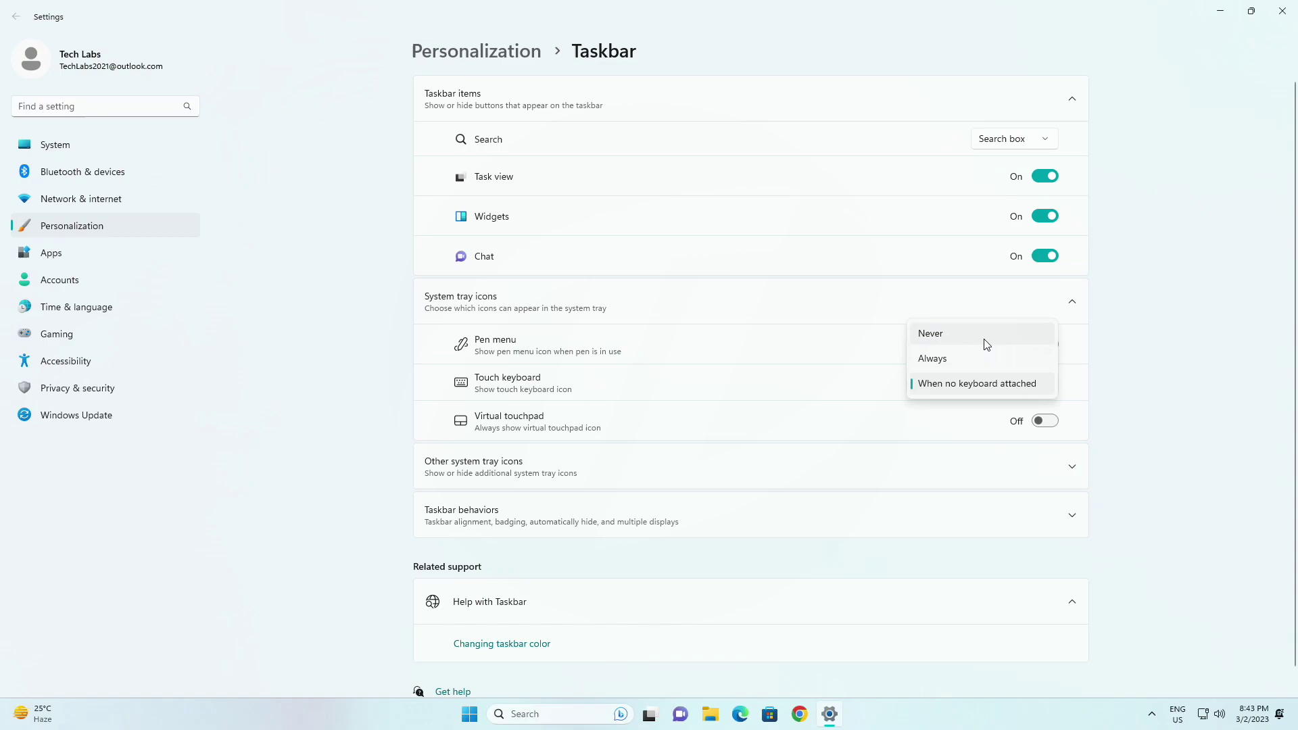
click(1142, 361)
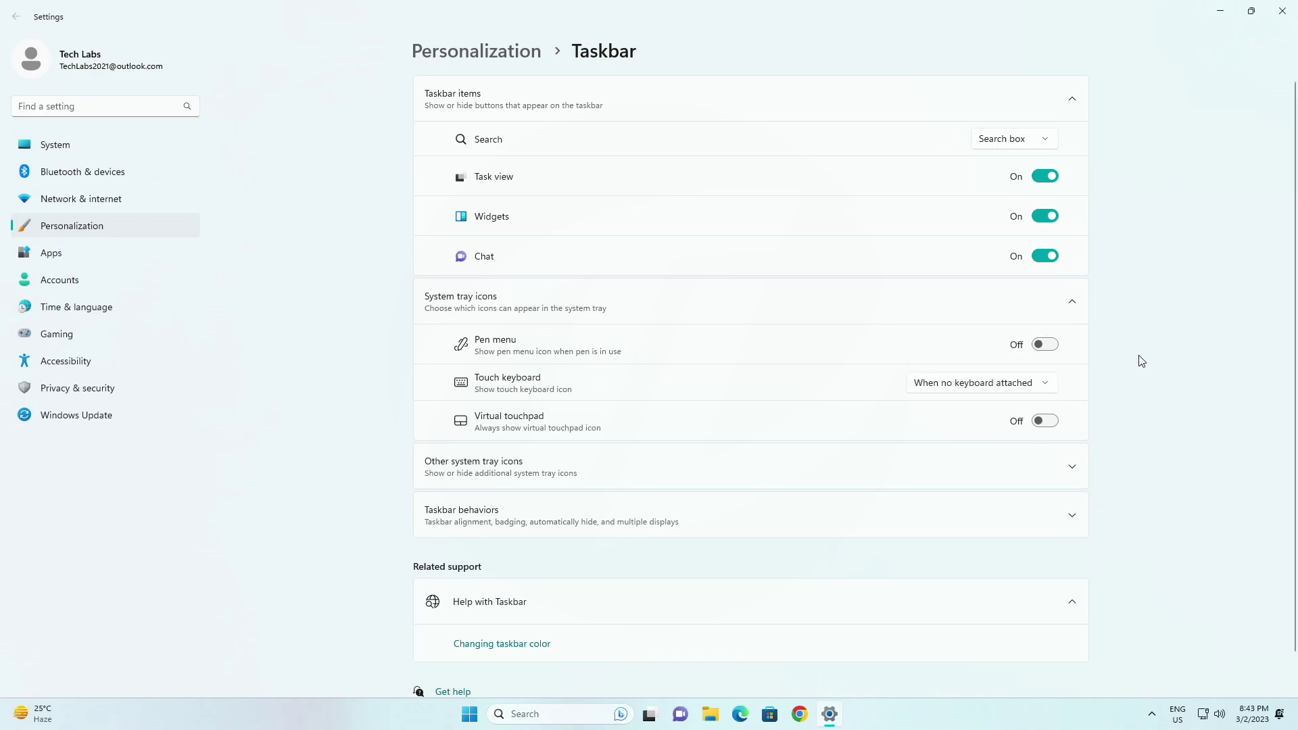
click(1033, 382)
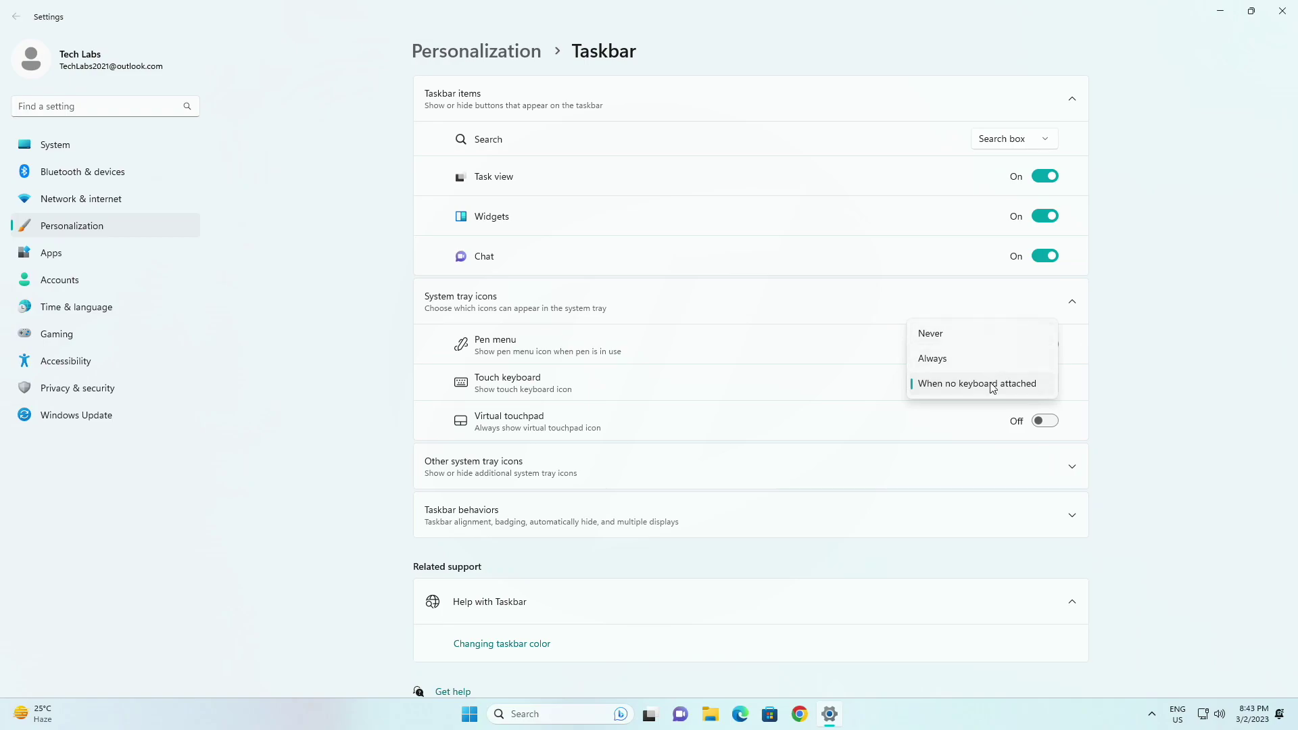
click(1206, 440)
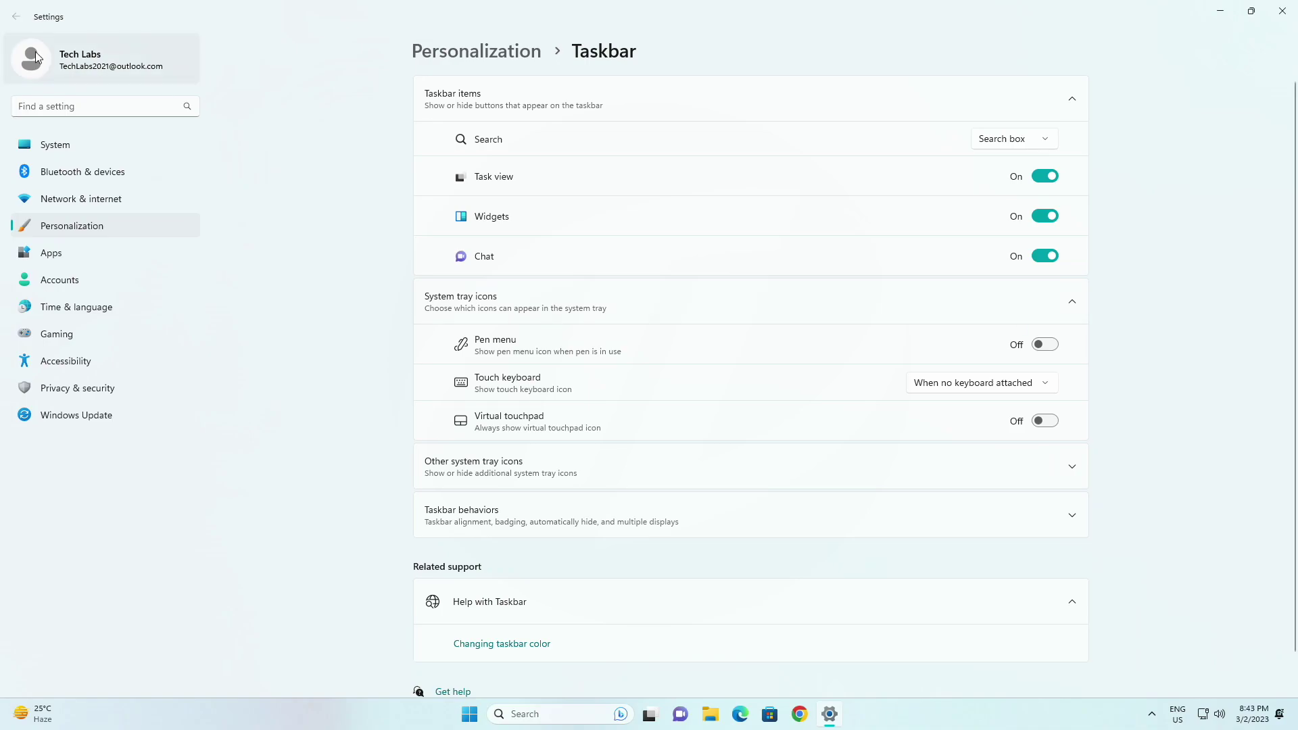
Go to System > Display > Advanced display to see monitor information and refresh rate.
click(136, 147)
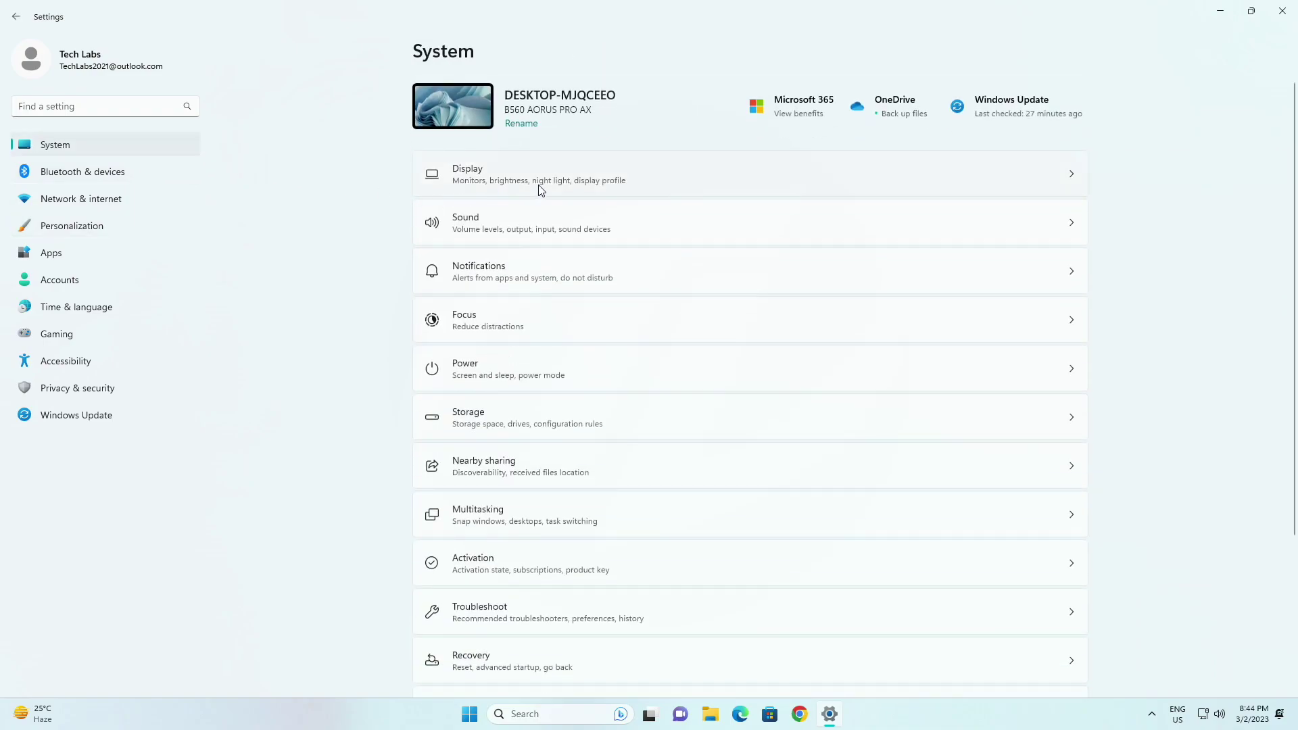
click(540, 187)
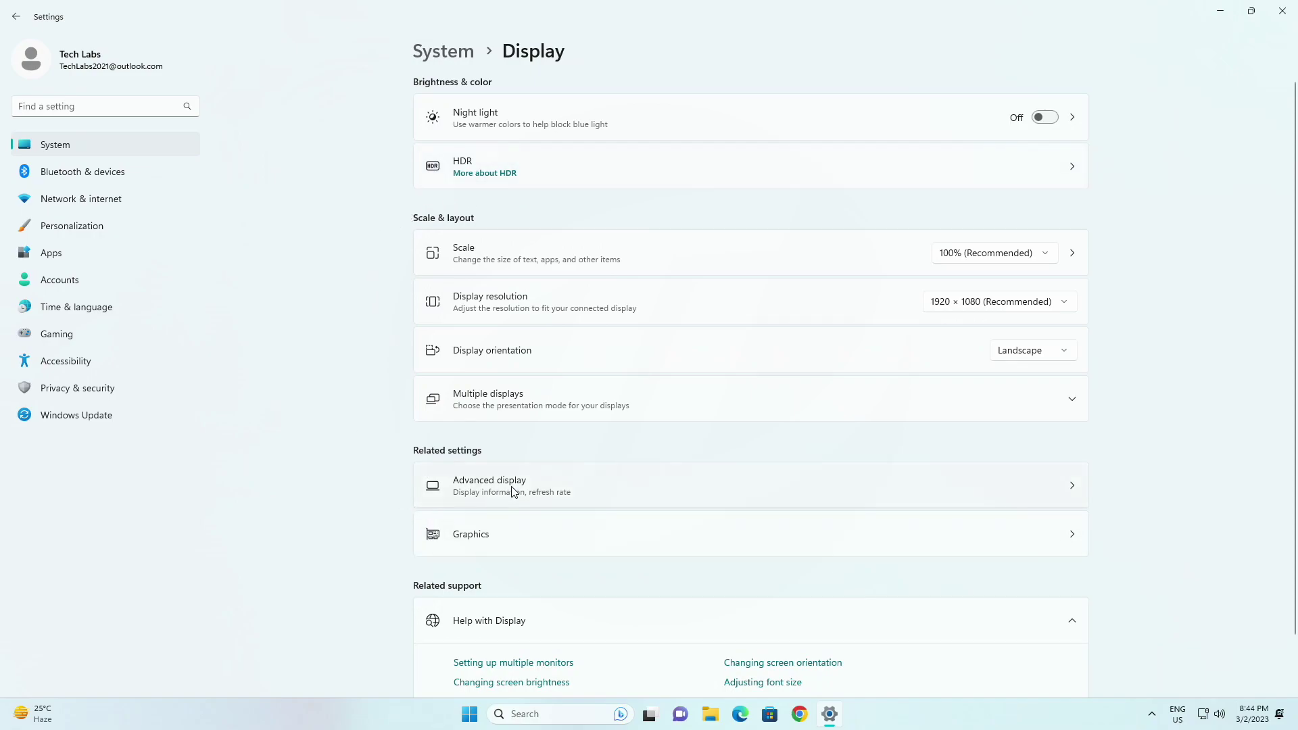
click(524, 497)
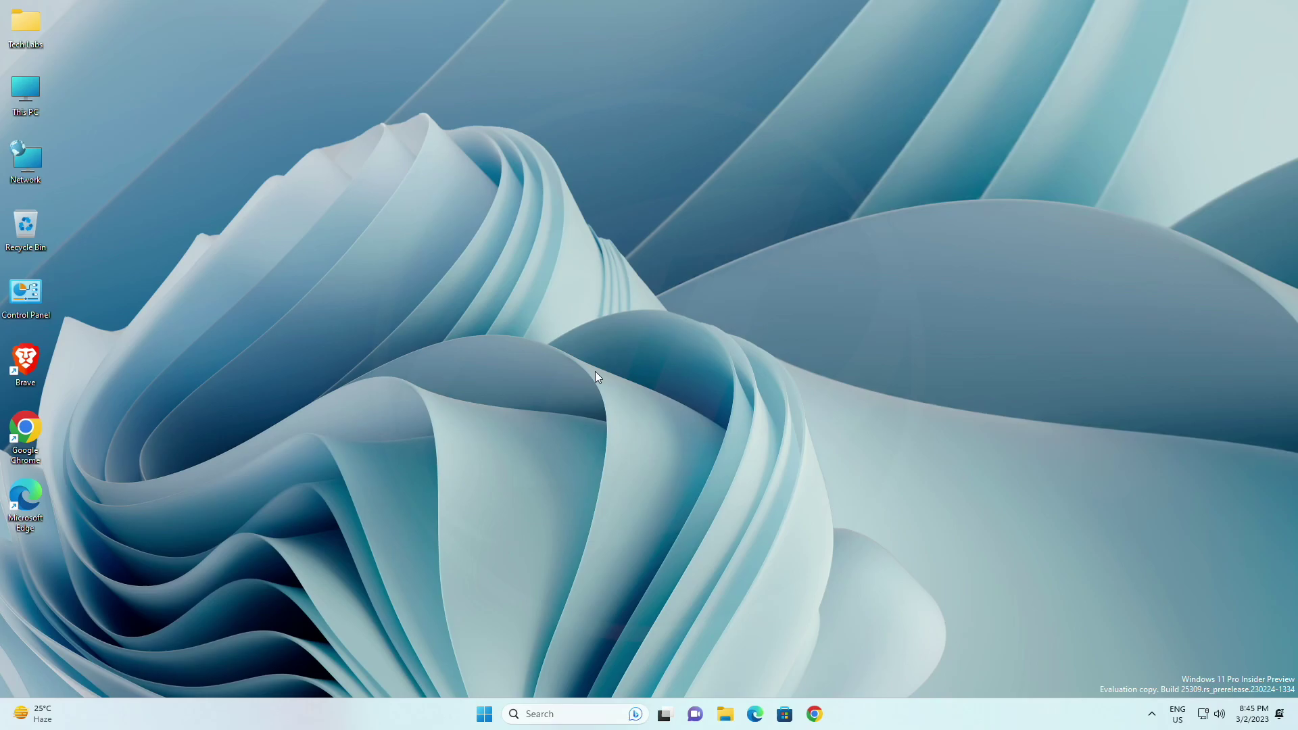
click(485, 715)
click(514, 667)
click(569, 714)
Open This PC to show drives C through G, then bring up the Snap layouts.
double_click(26, 92)
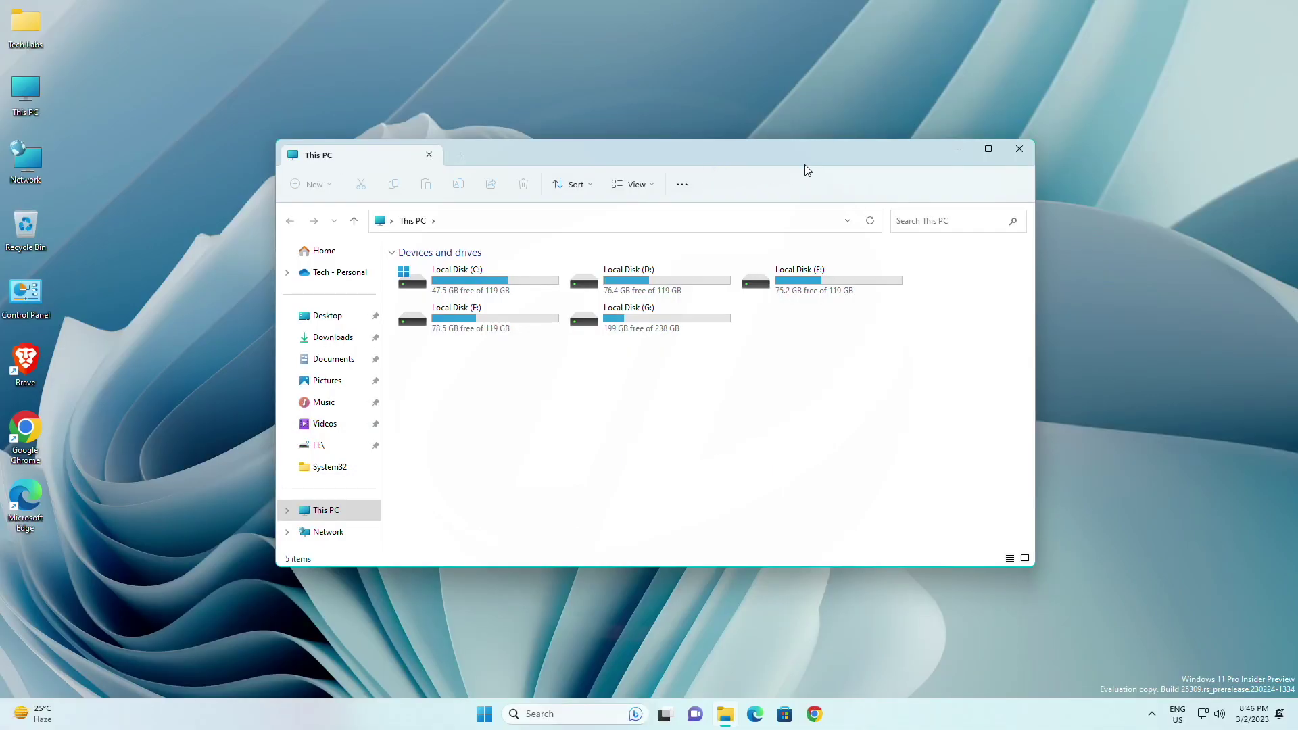
mouse_move(989, 149)
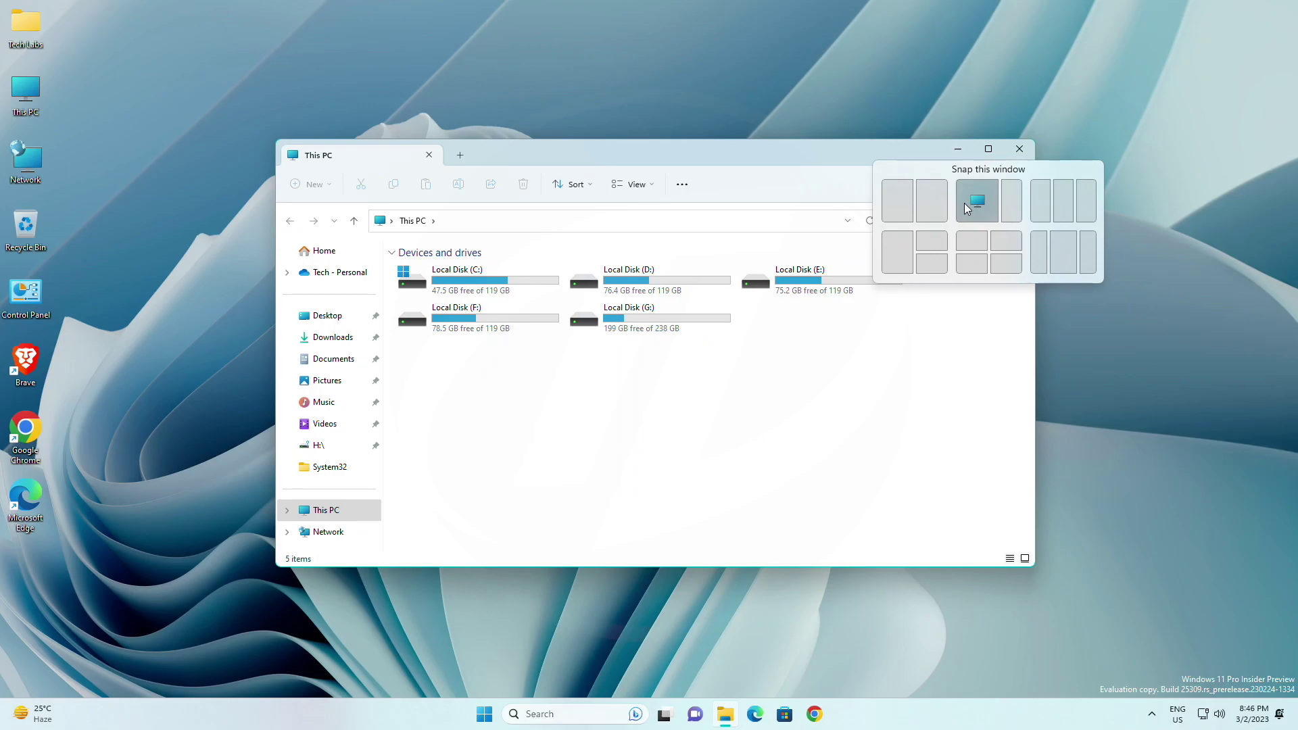
Close This PC, view the background types including Windows spotlight, then close Settings.
click(1020, 148)
right_click(475, 277)
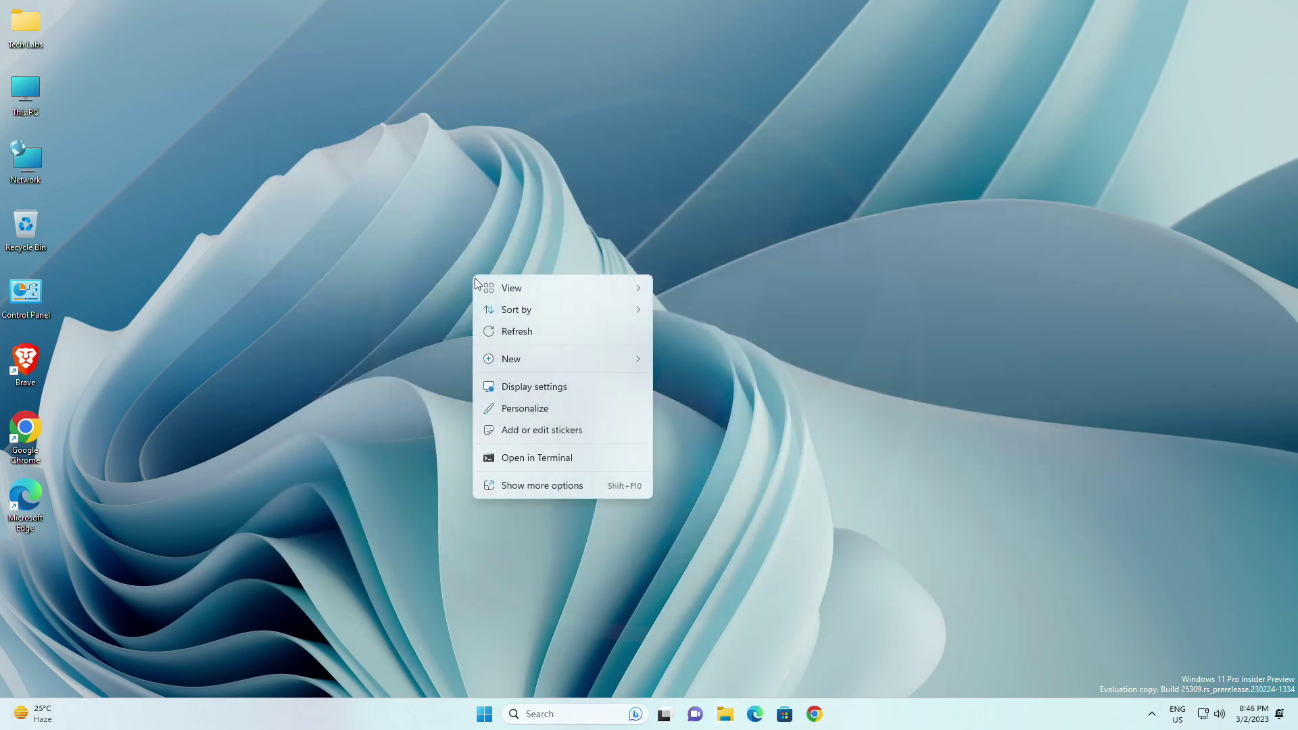
click(380, 267)
right_click(546, 342)
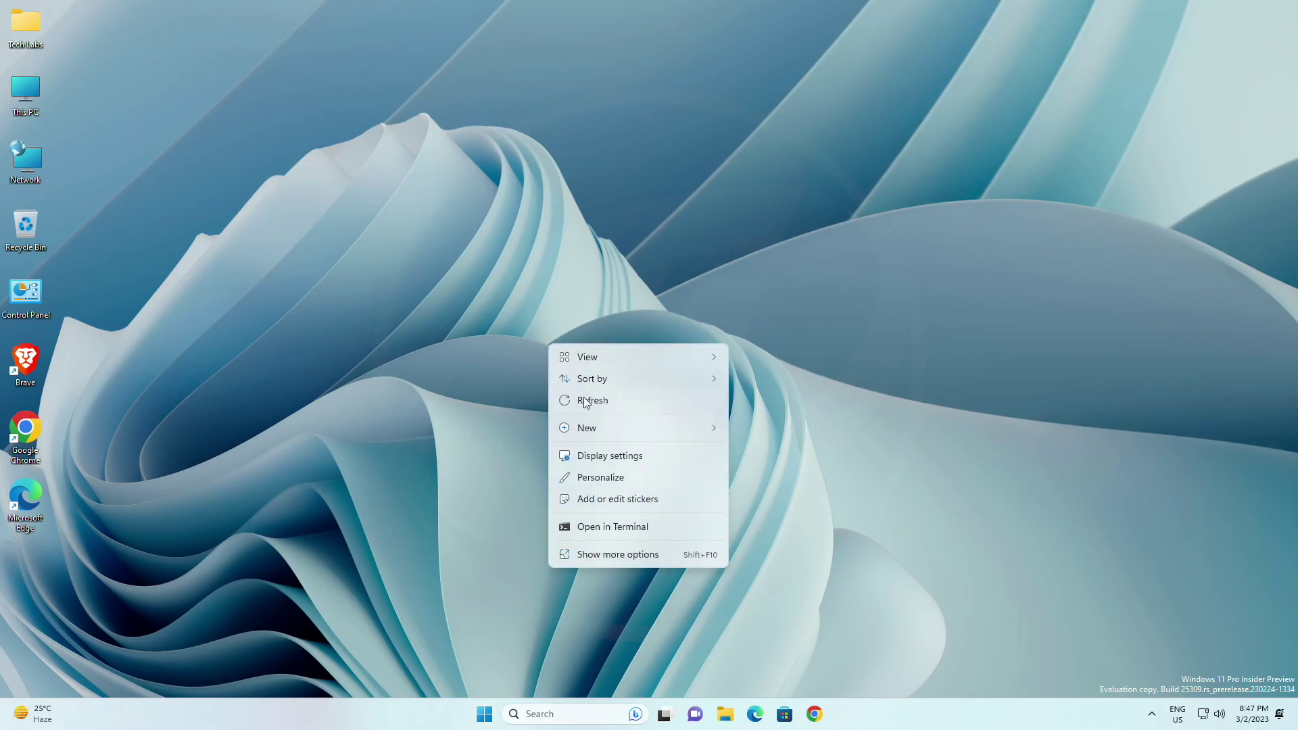
click(626, 480)
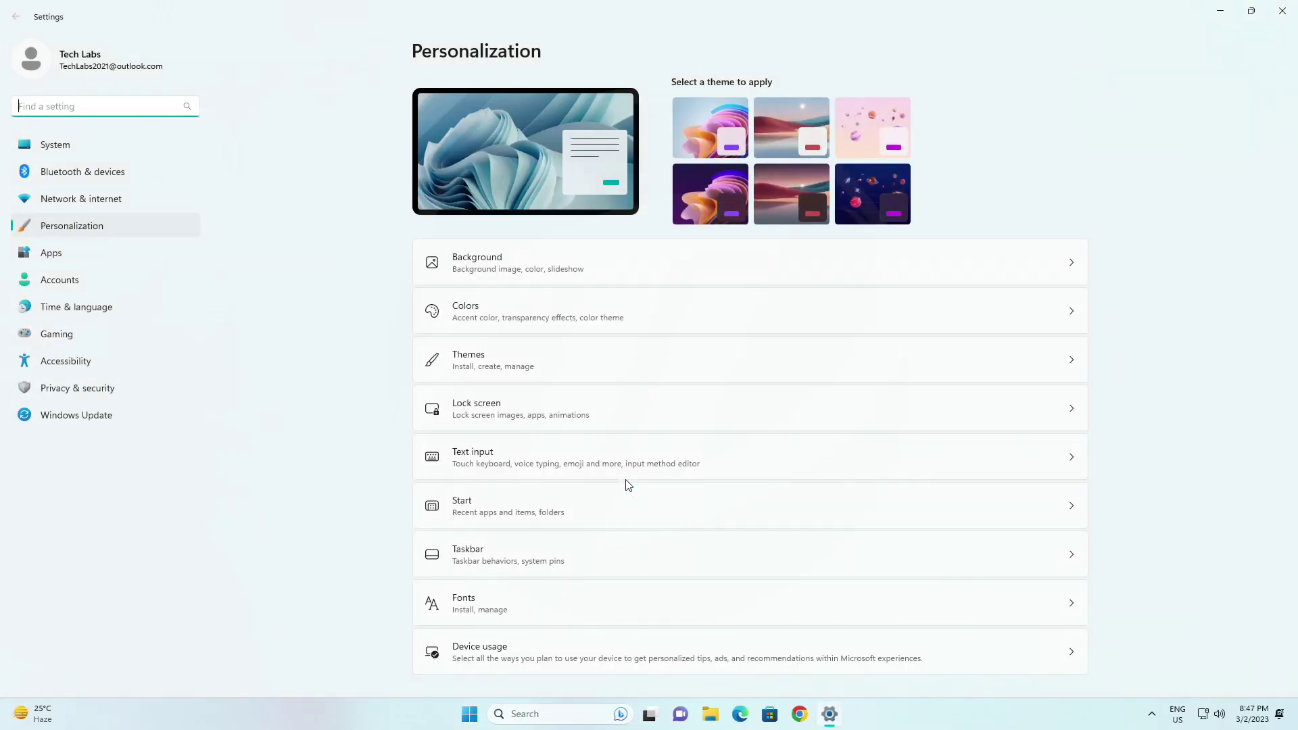
click(832, 276)
click(1034, 241)
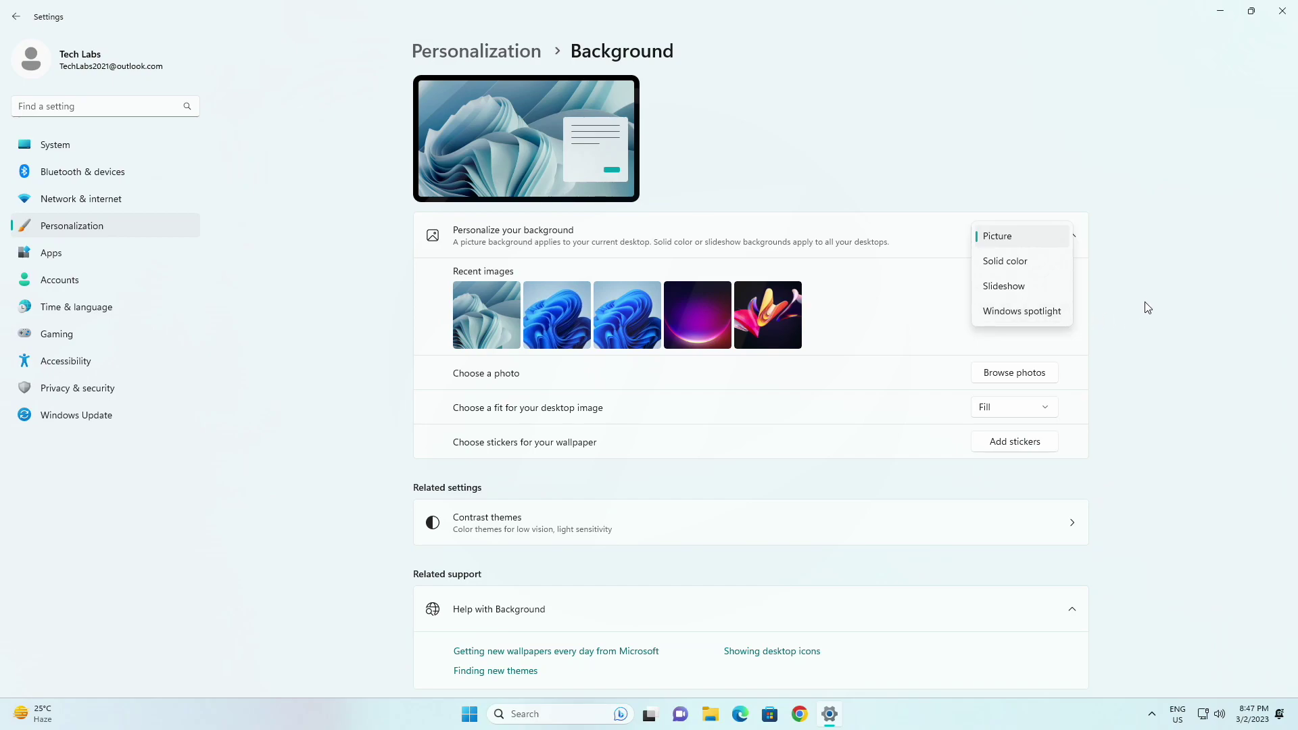
click(1282, 10)
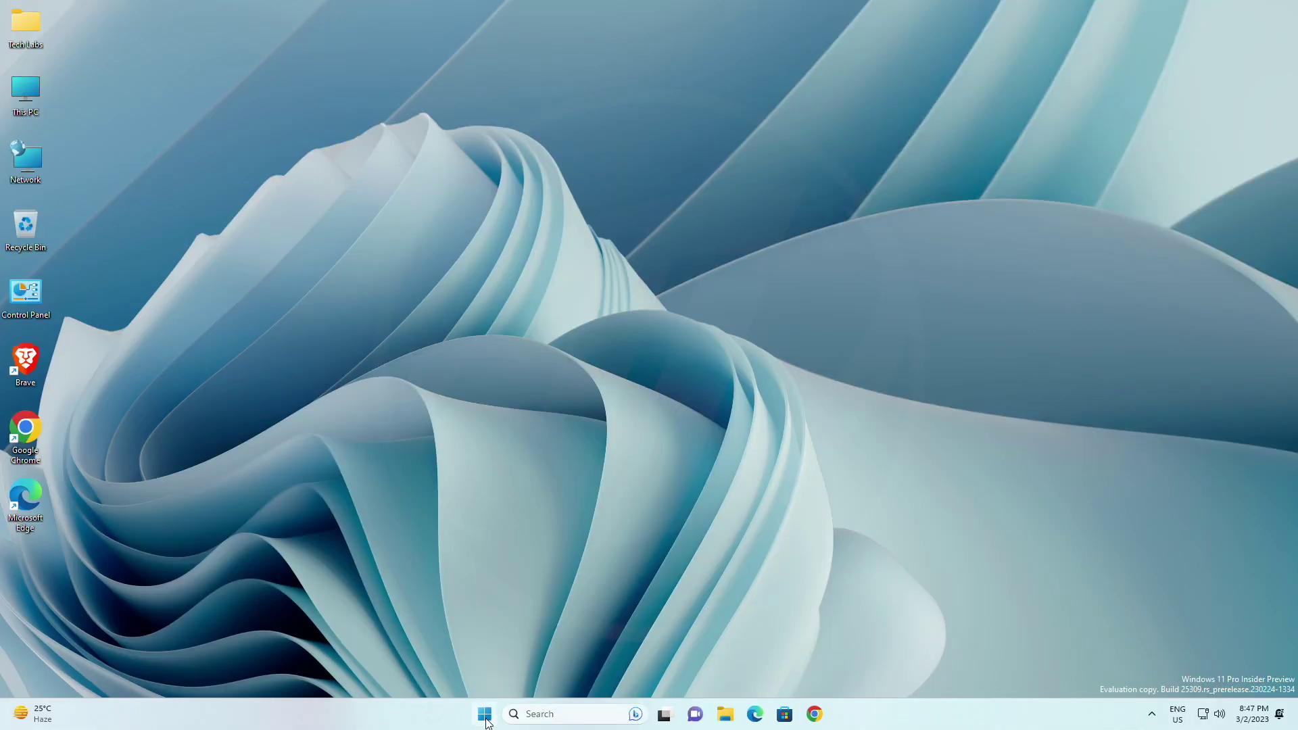
Open Settings on System > Power showing Balanced mode, then refresh the desktop.
click(484, 714)
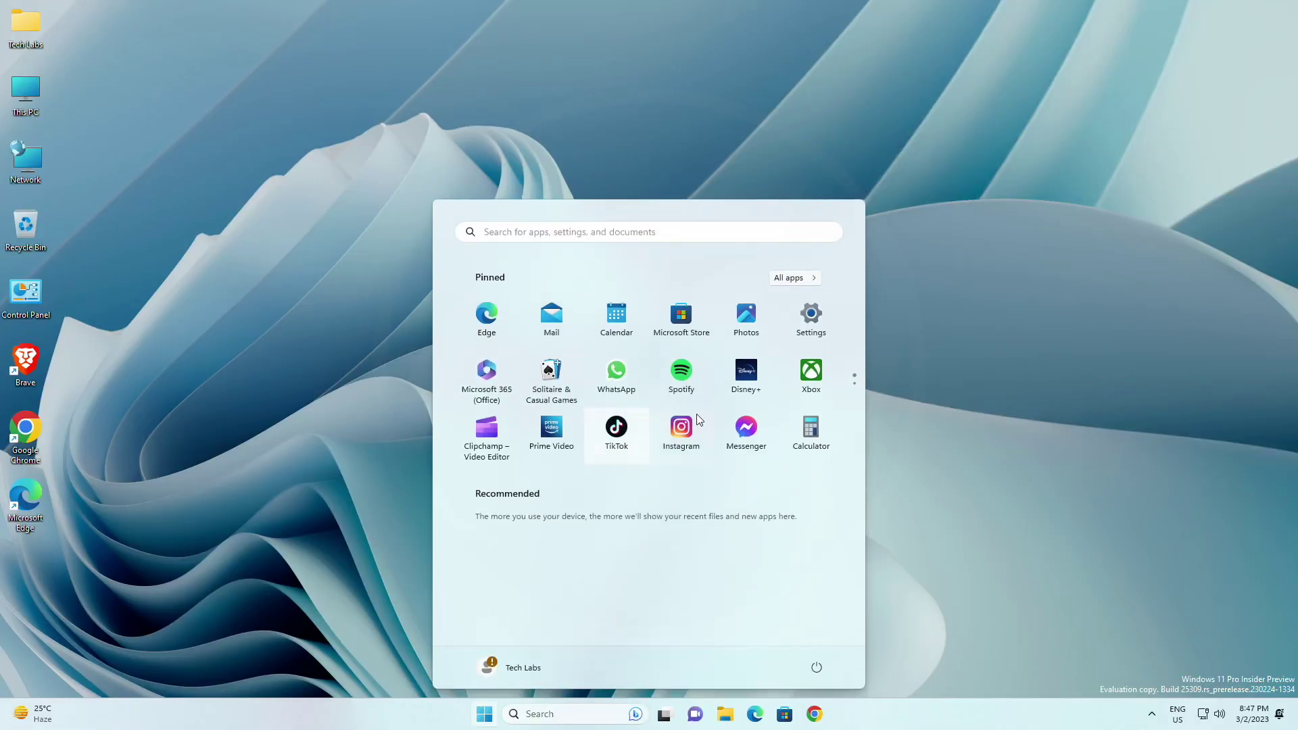
click(809, 316)
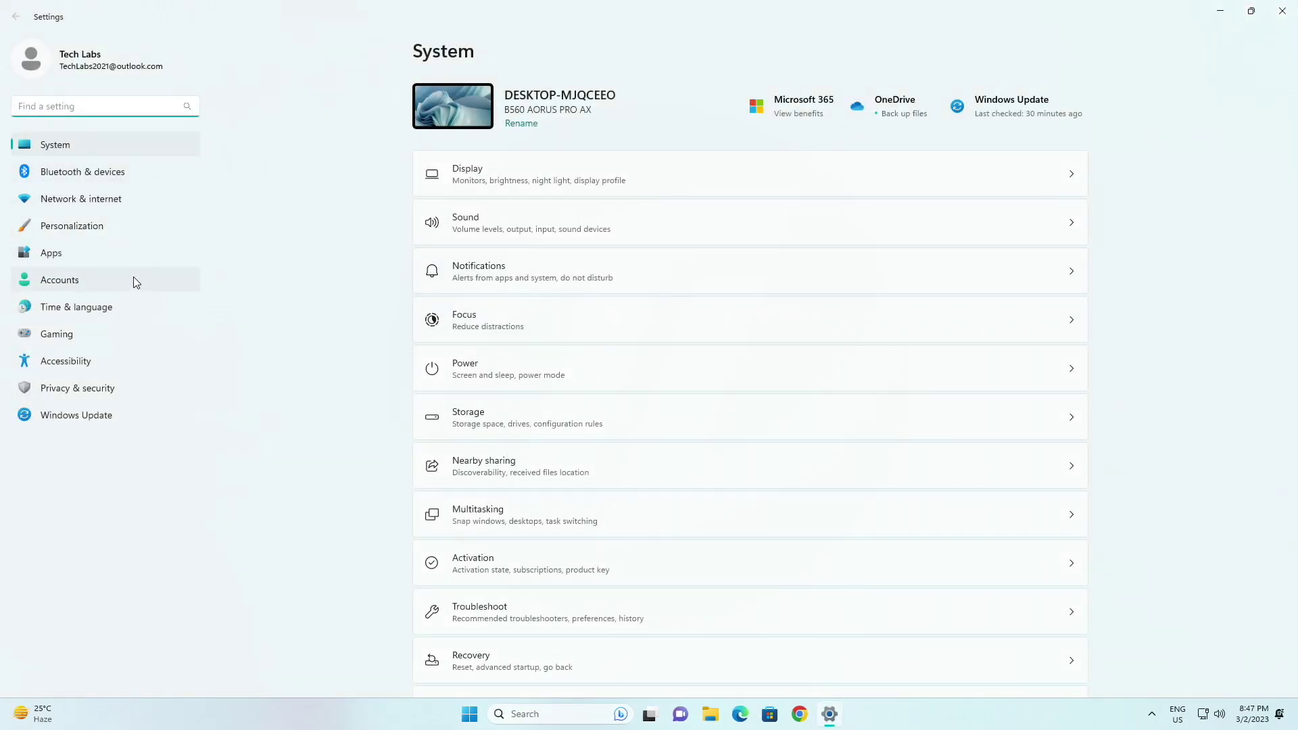
click(514, 376)
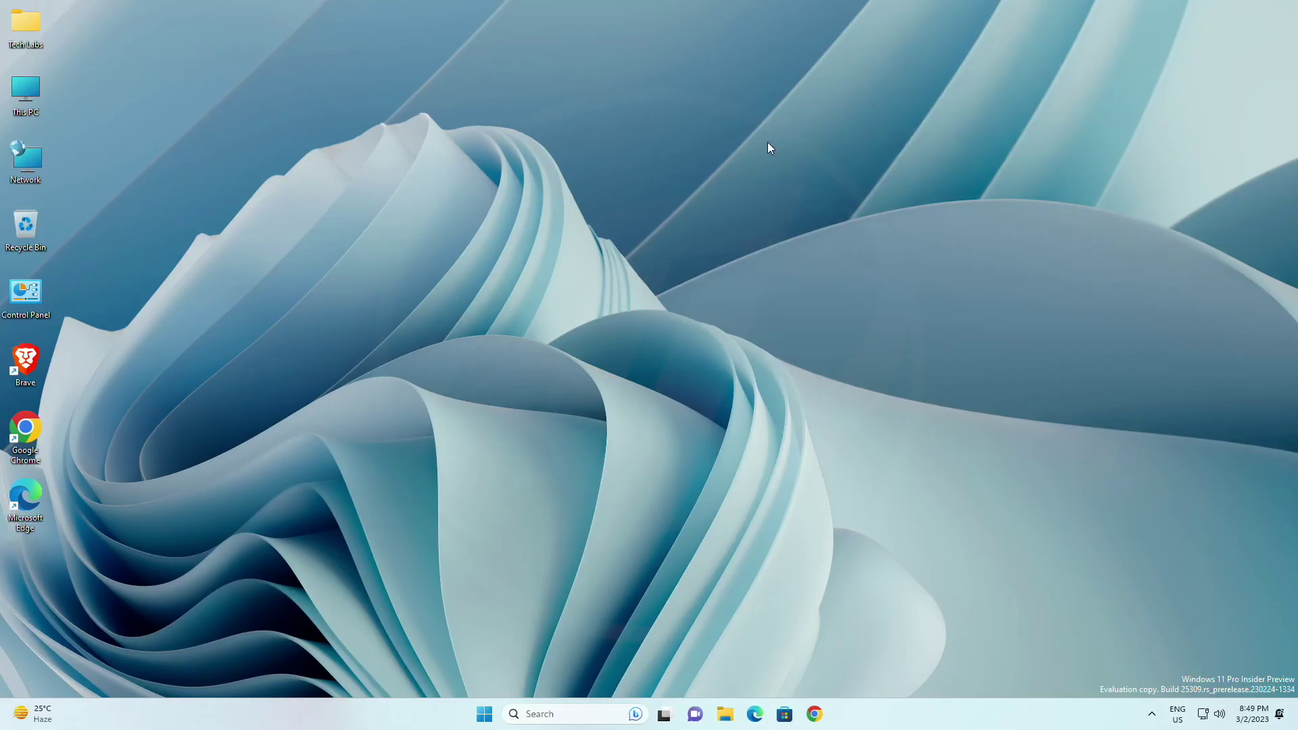
right_click(768, 142)
click(816, 207)
click(488, 722)
click(812, 319)
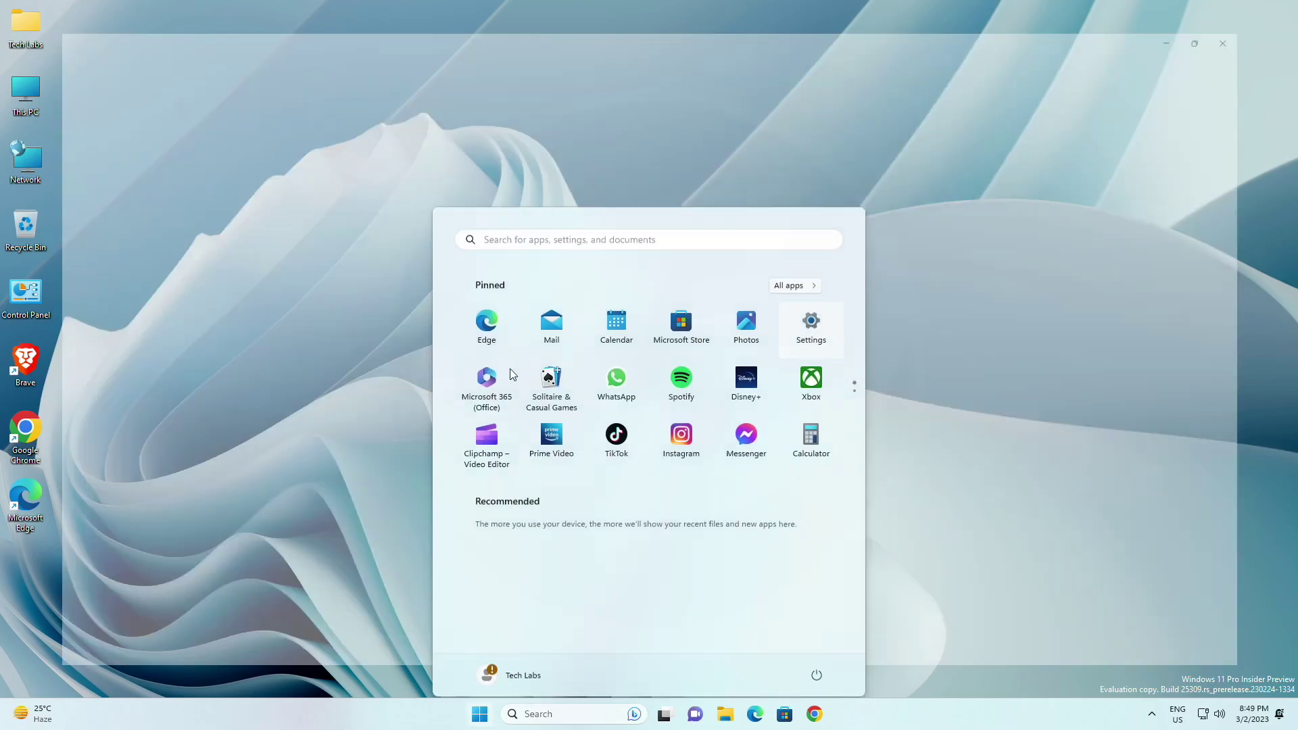
click(81, 419)
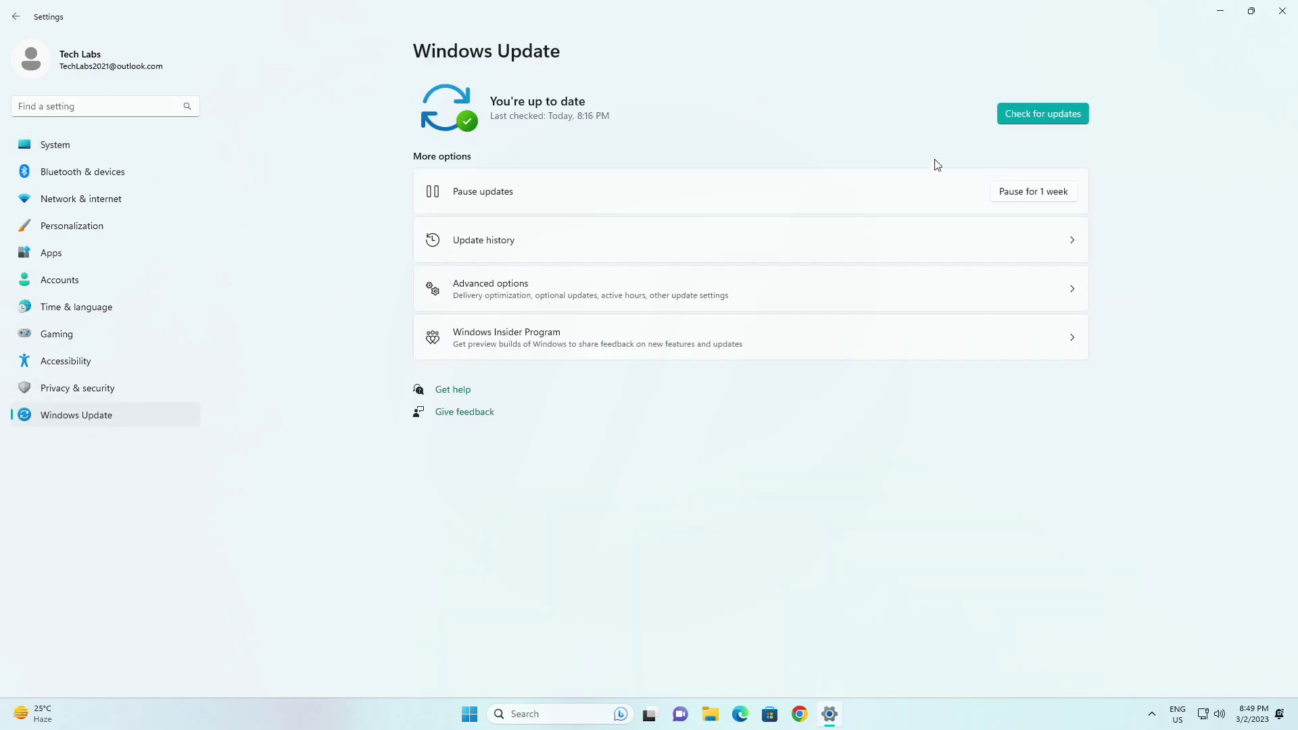
click(676, 346)
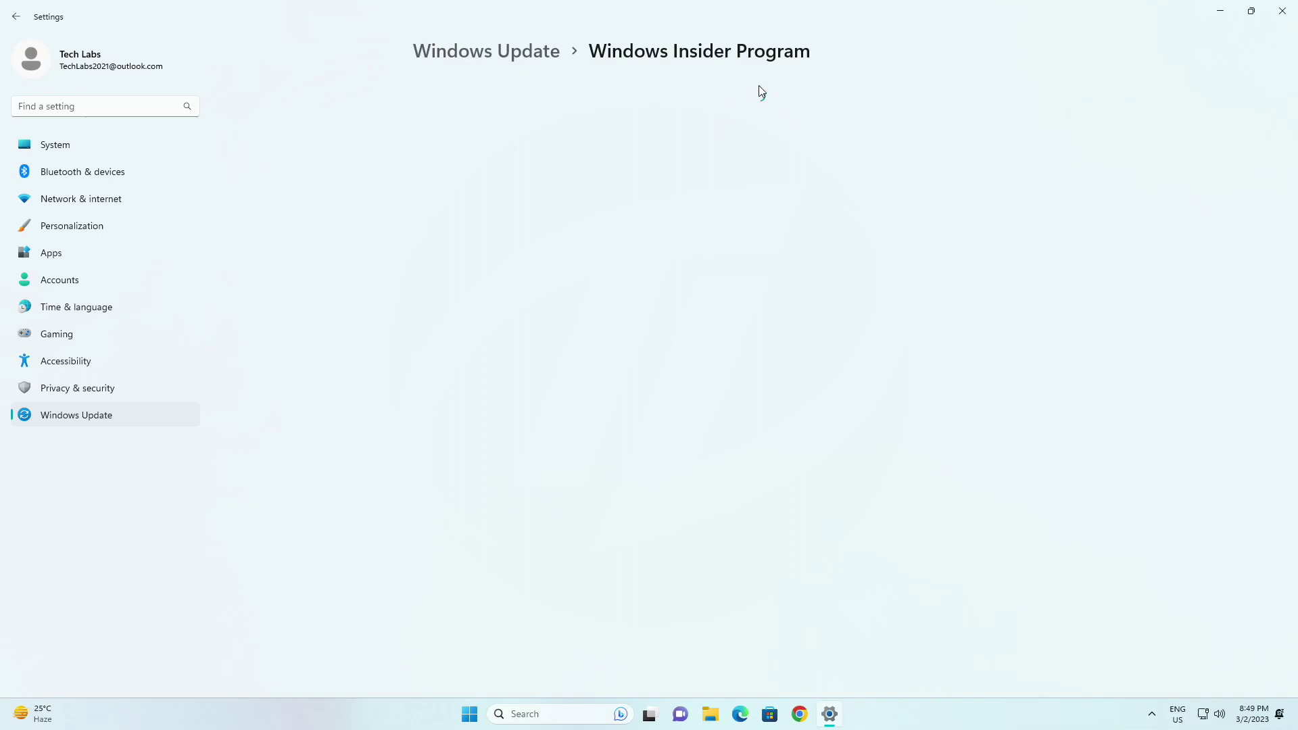
key(super+d)
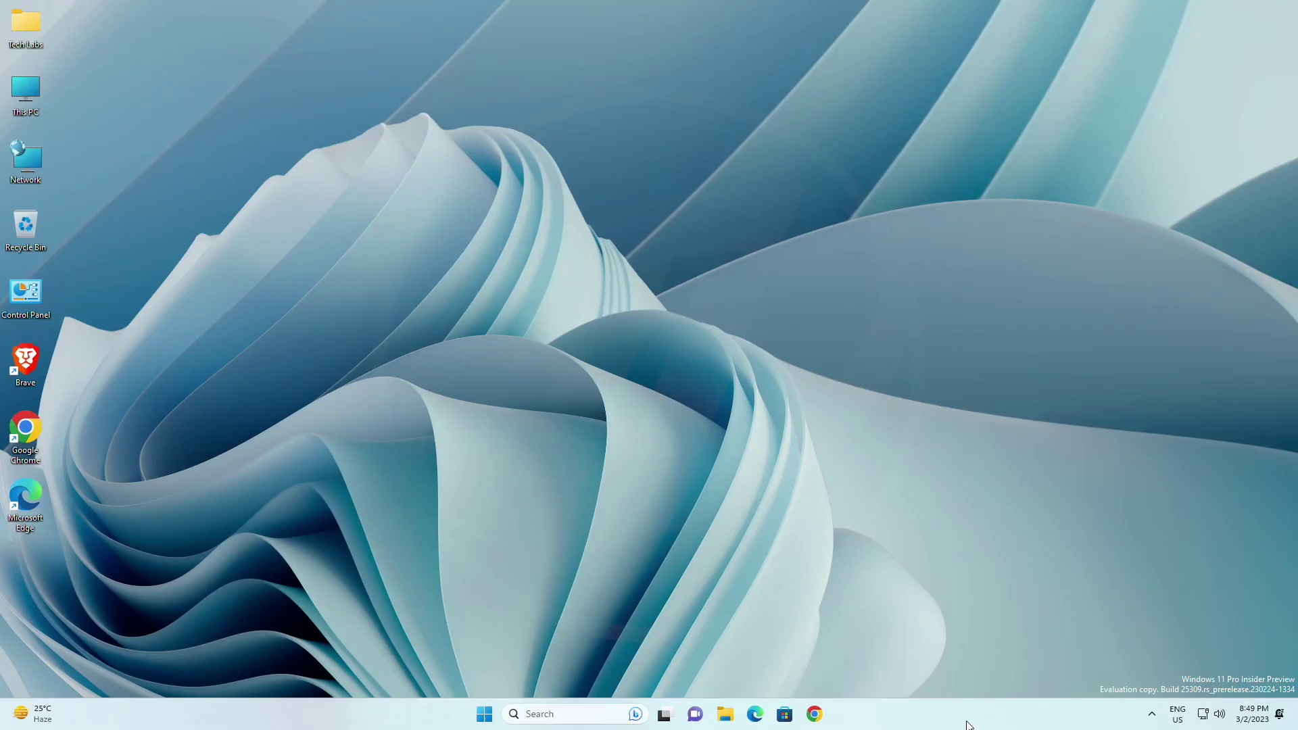
Reveal the hidden tray icons, then open Search with recent items and Bing highlights.
click(1152, 714)
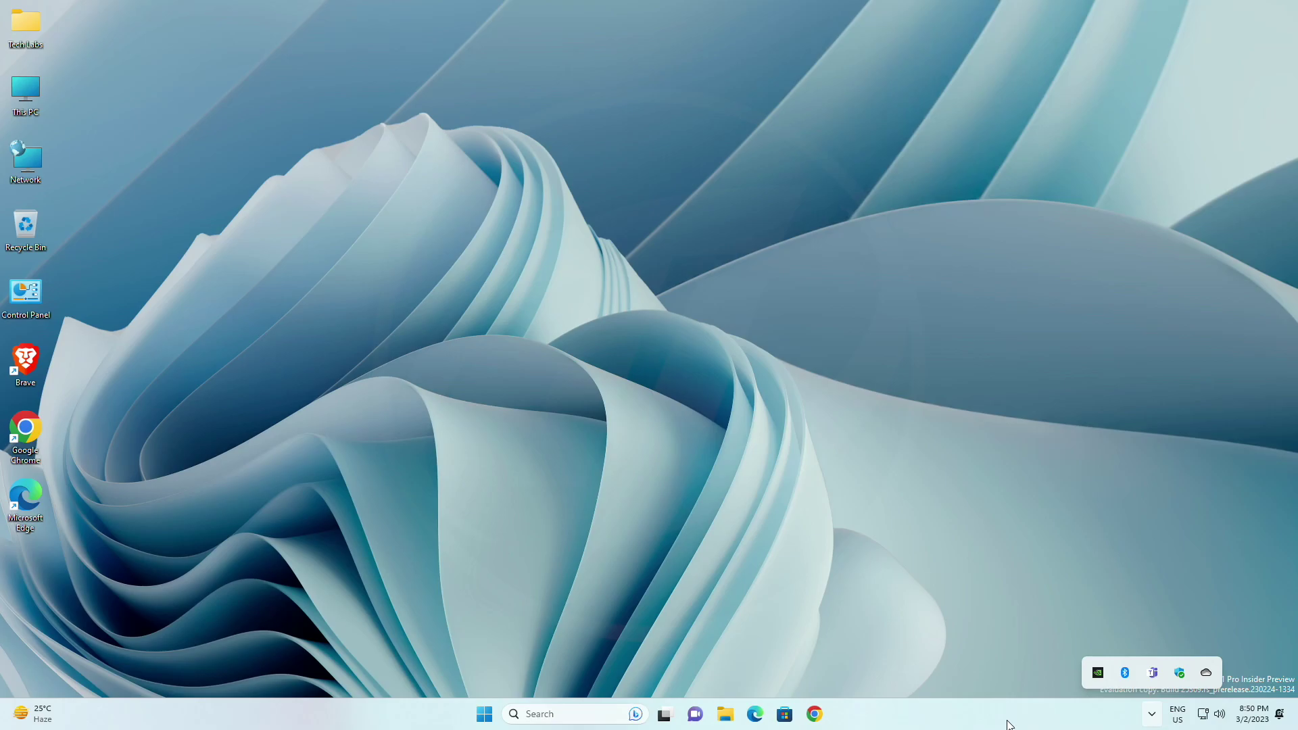
click(579, 716)
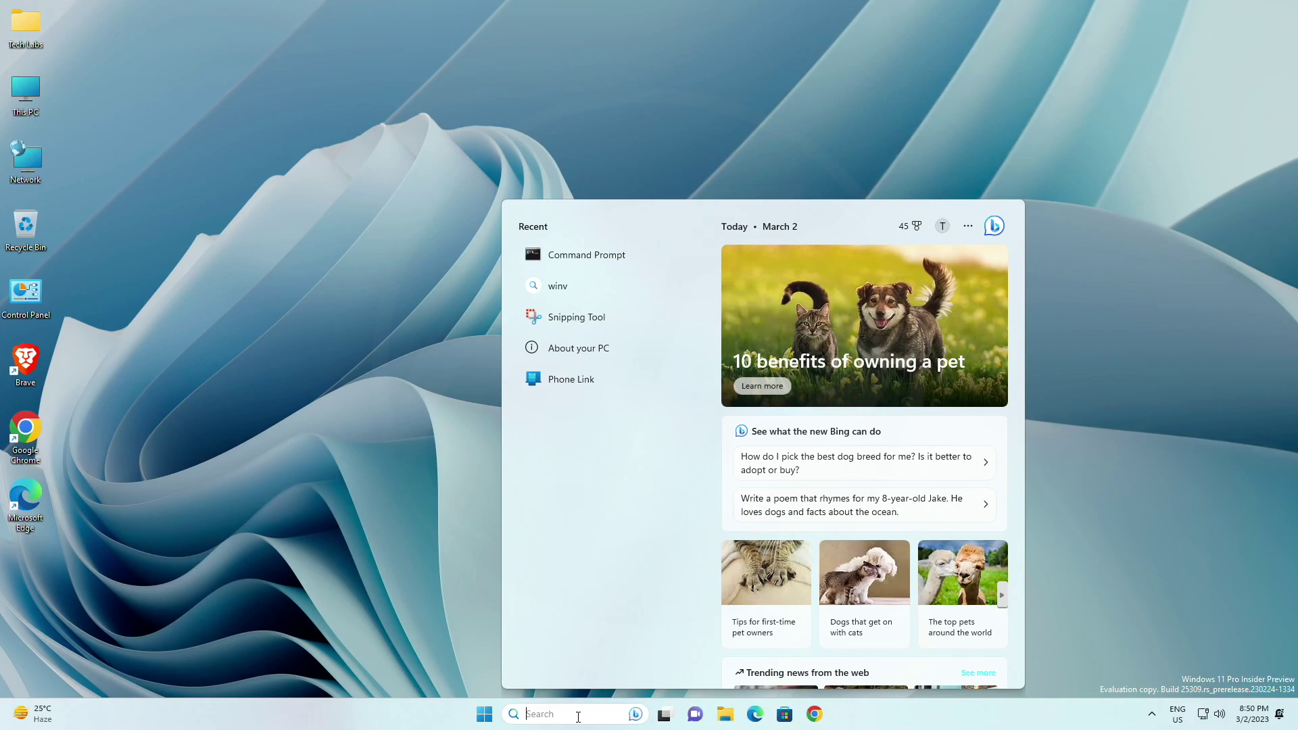
Close Search and open Local Disk (C:) from This PC in File Explorer.
click(395, 565)
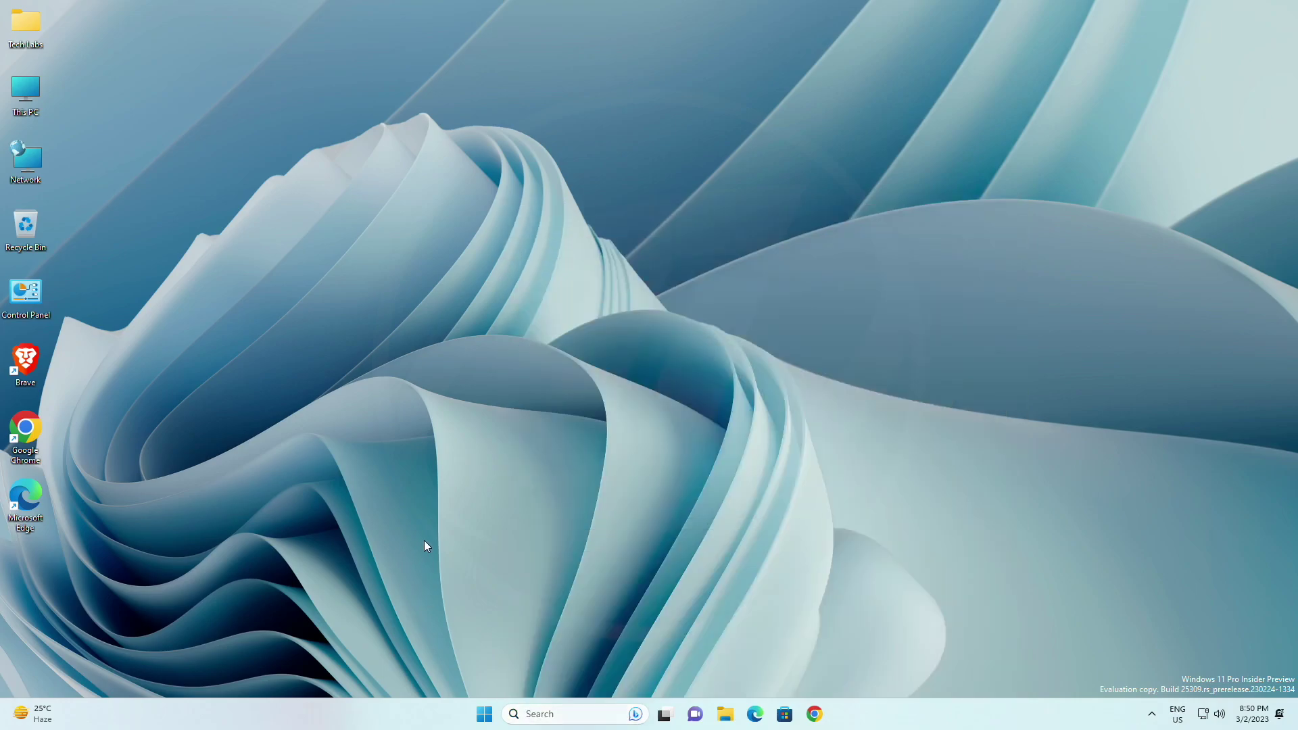
double_click(31, 92)
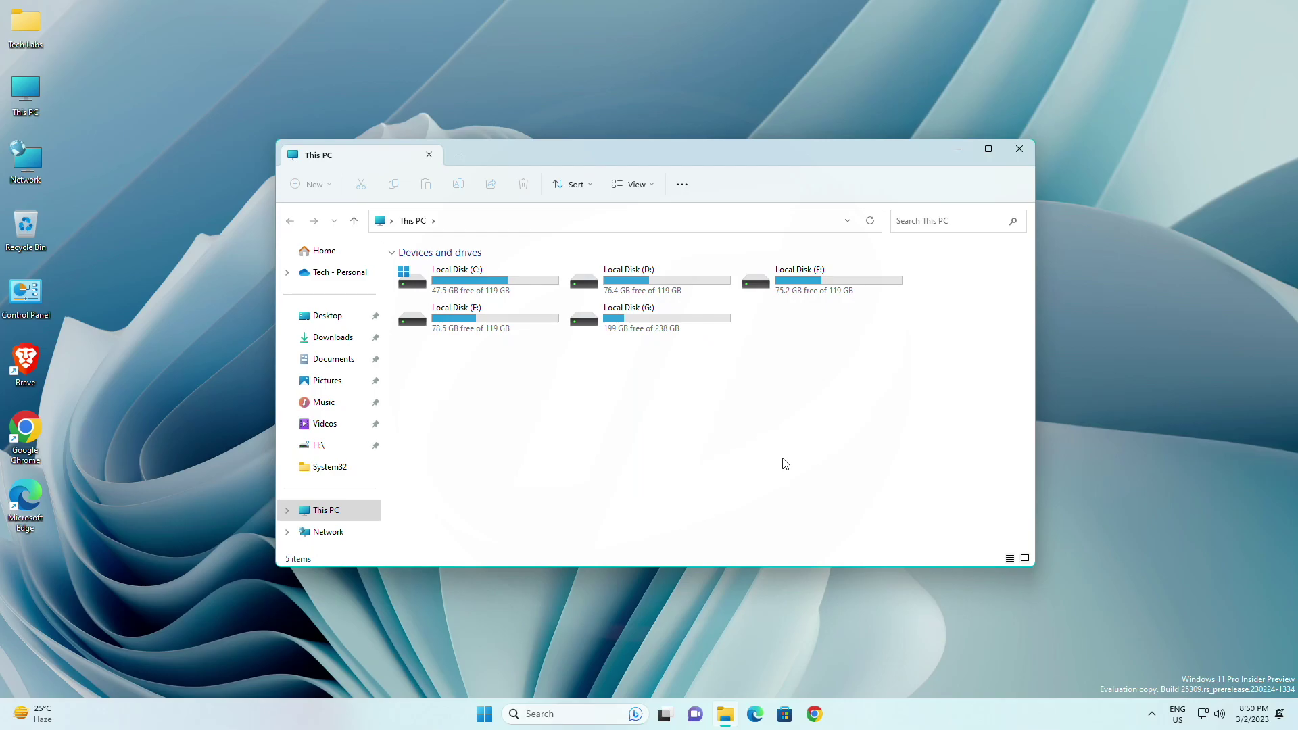
double_click(504, 287)
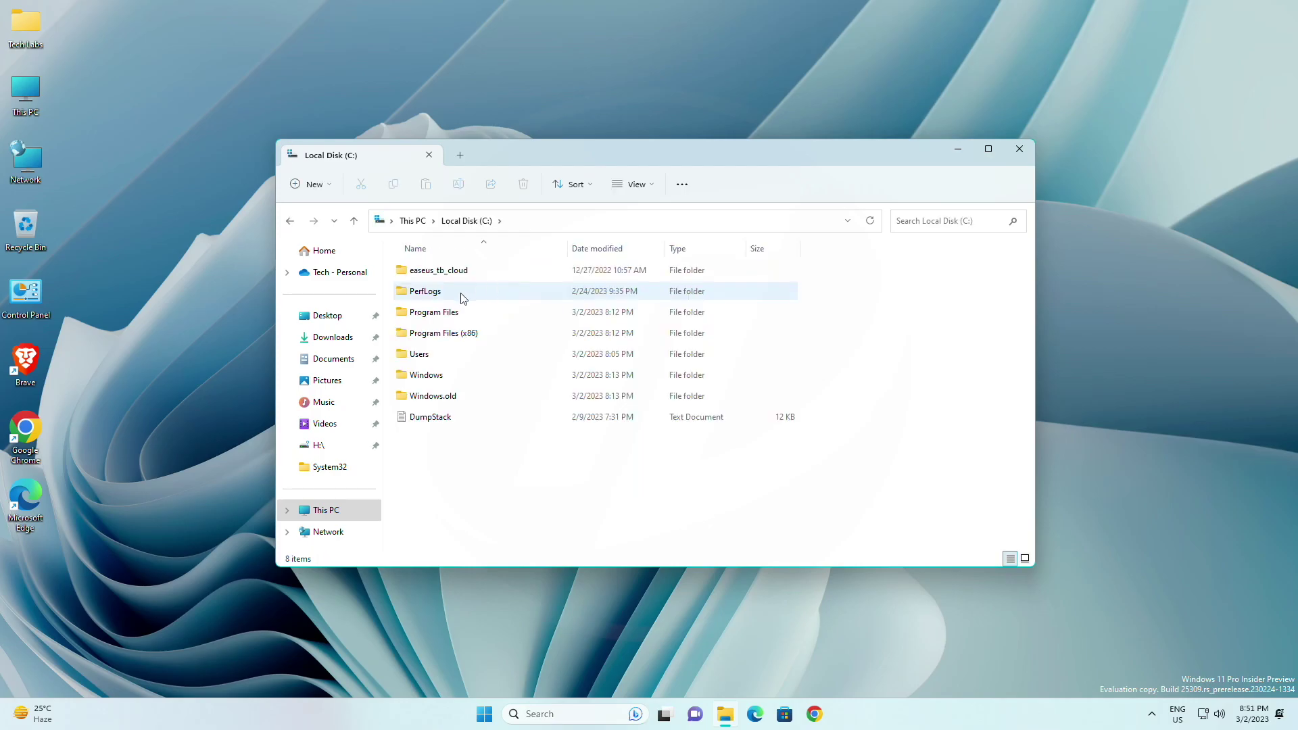
Open PerfLogs and Program Files in new tabs, then close both tabs.
click(460, 299)
middle_click(459, 299)
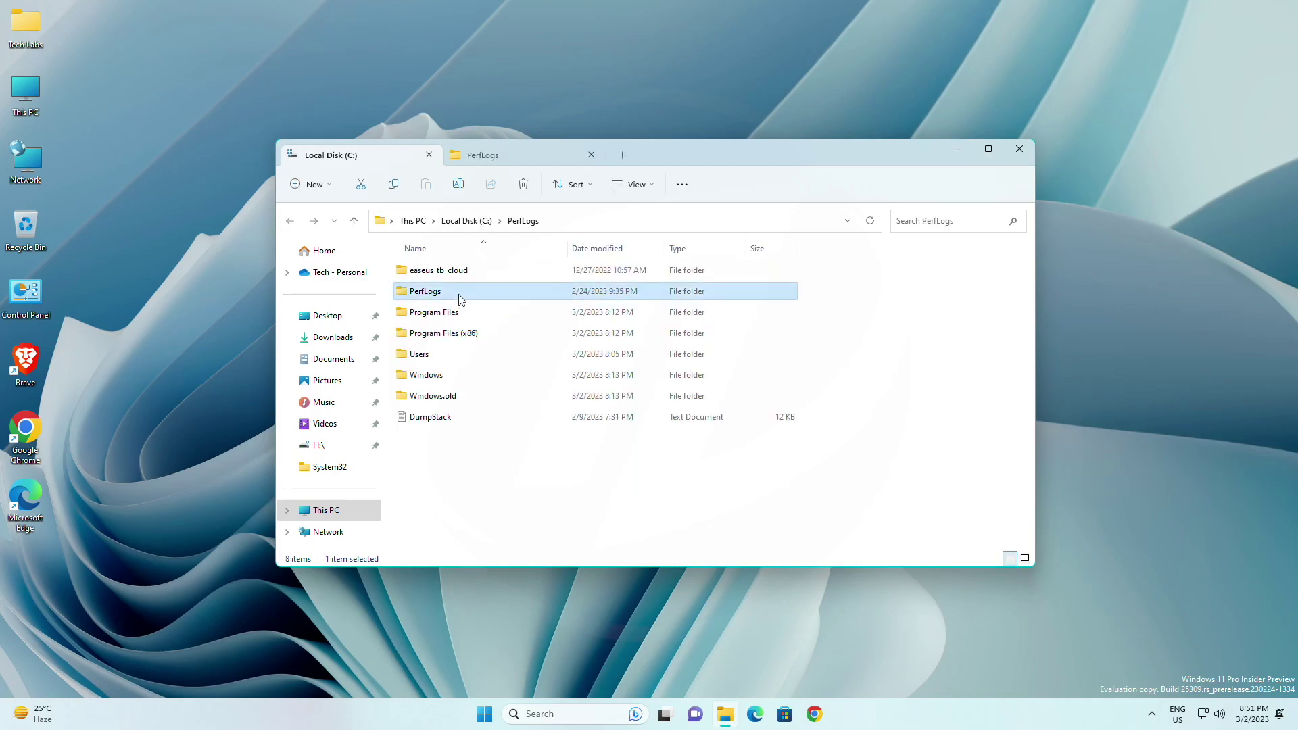
click(464, 314)
middle_click(464, 315)
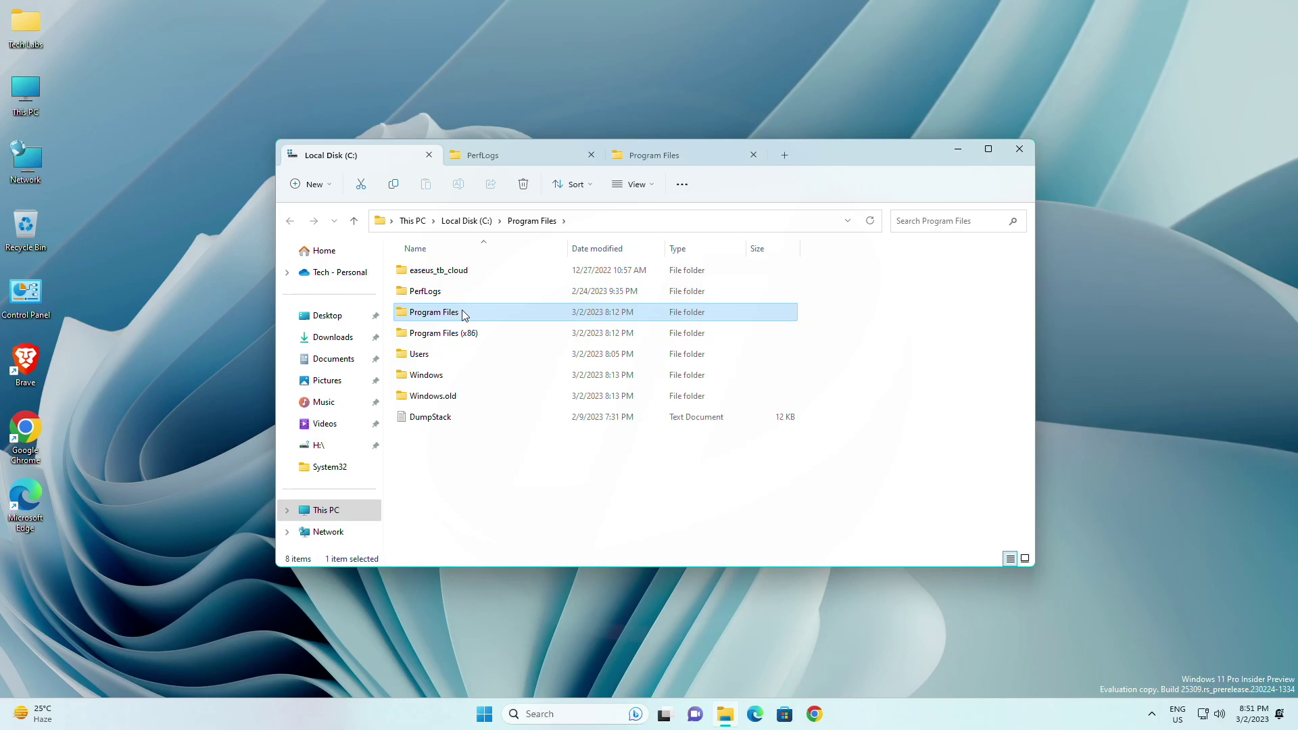
click(591, 155)
click(591, 155)
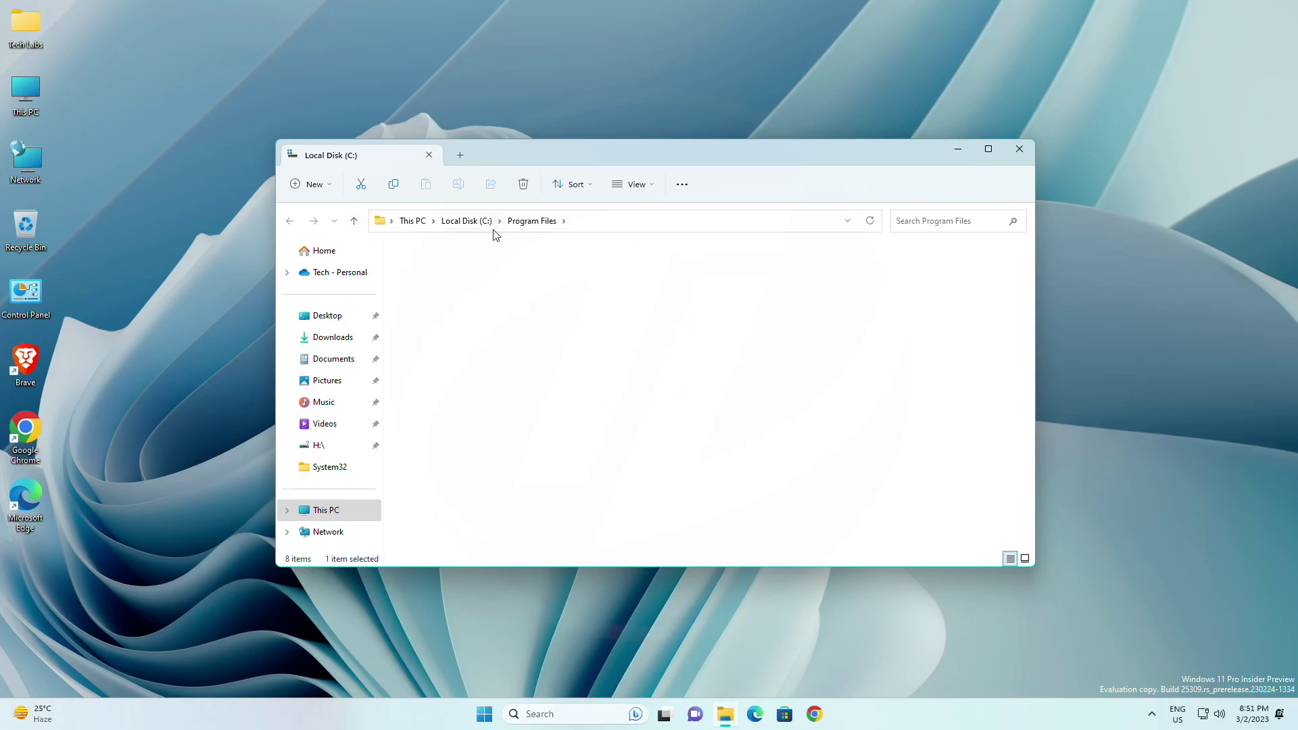
click(1018, 149)
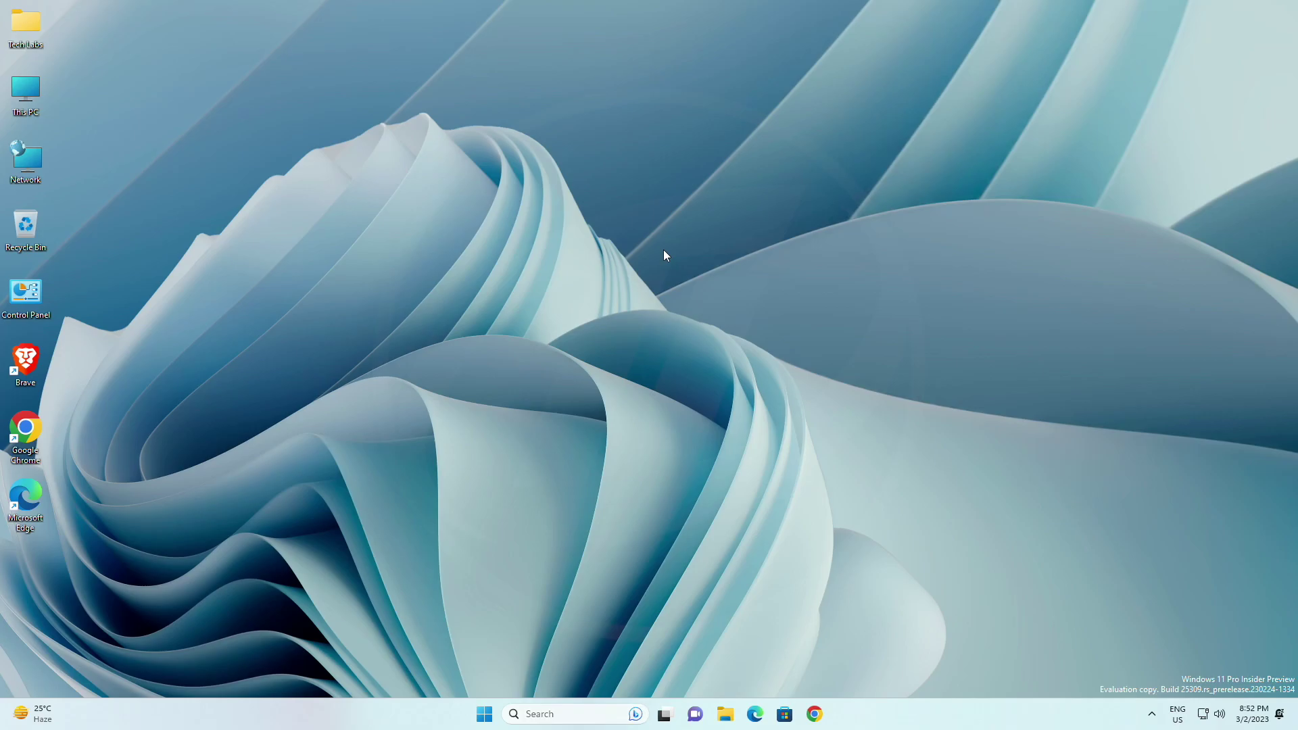
key(super+i)
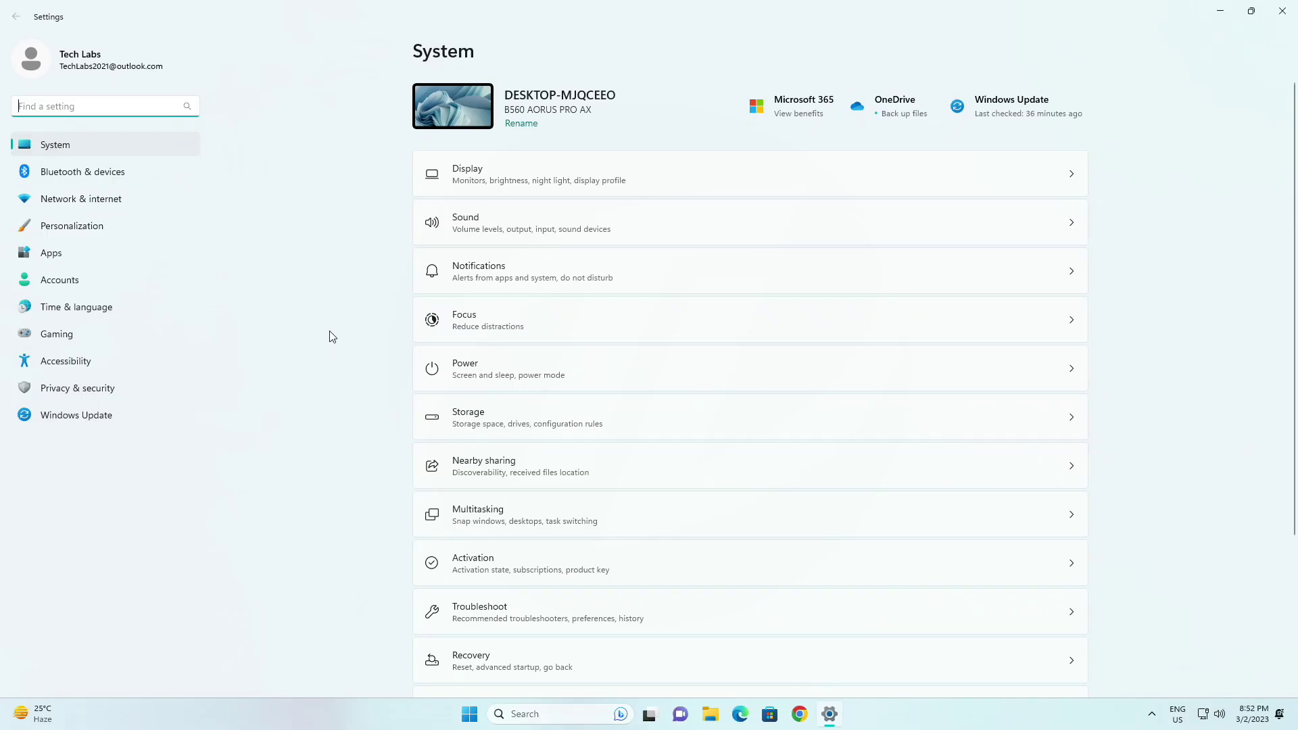
click(124, 251)
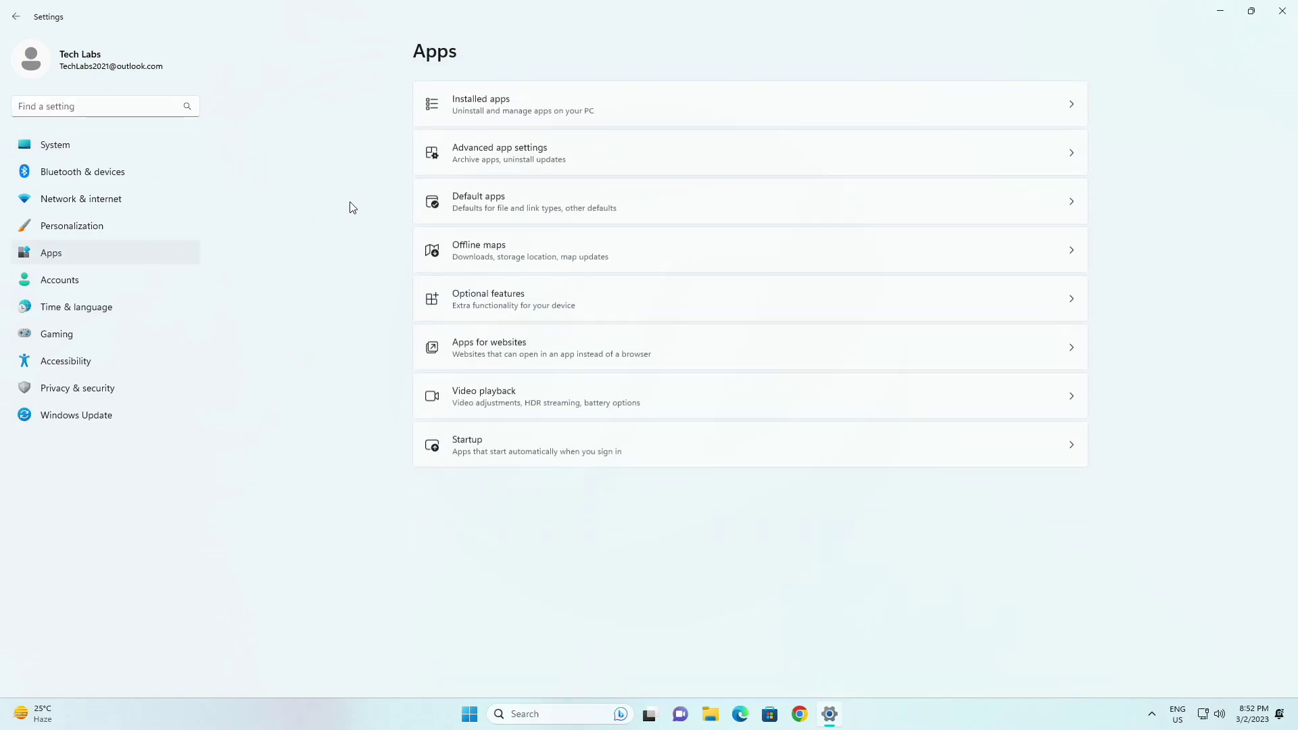
click(492, 460)
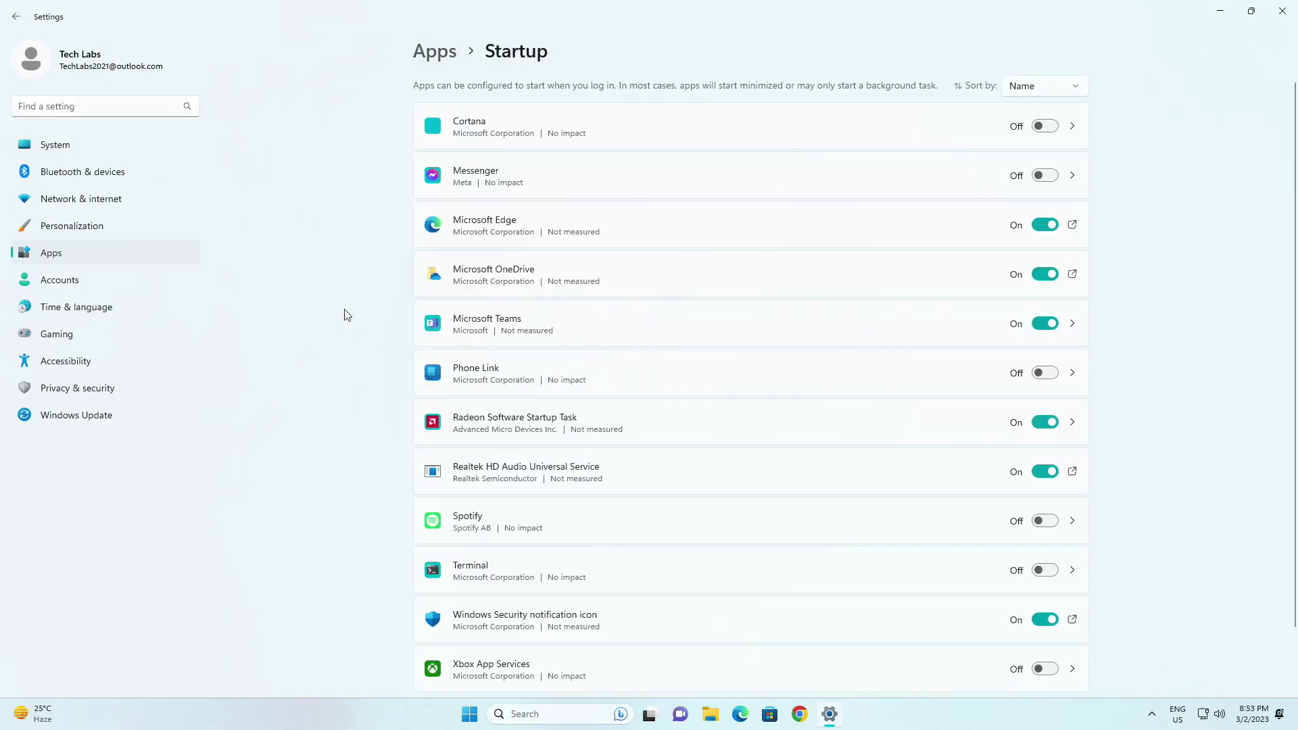
click(77, 387)
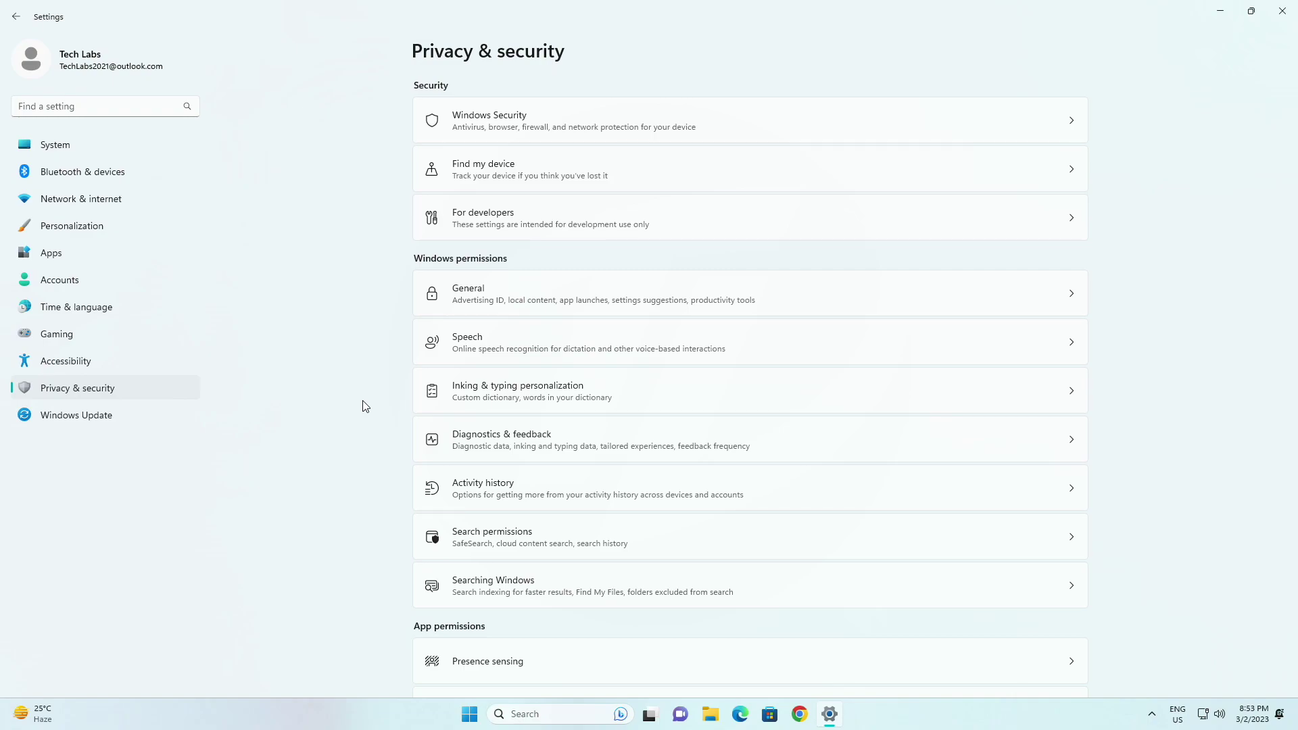
key(alt+F4)
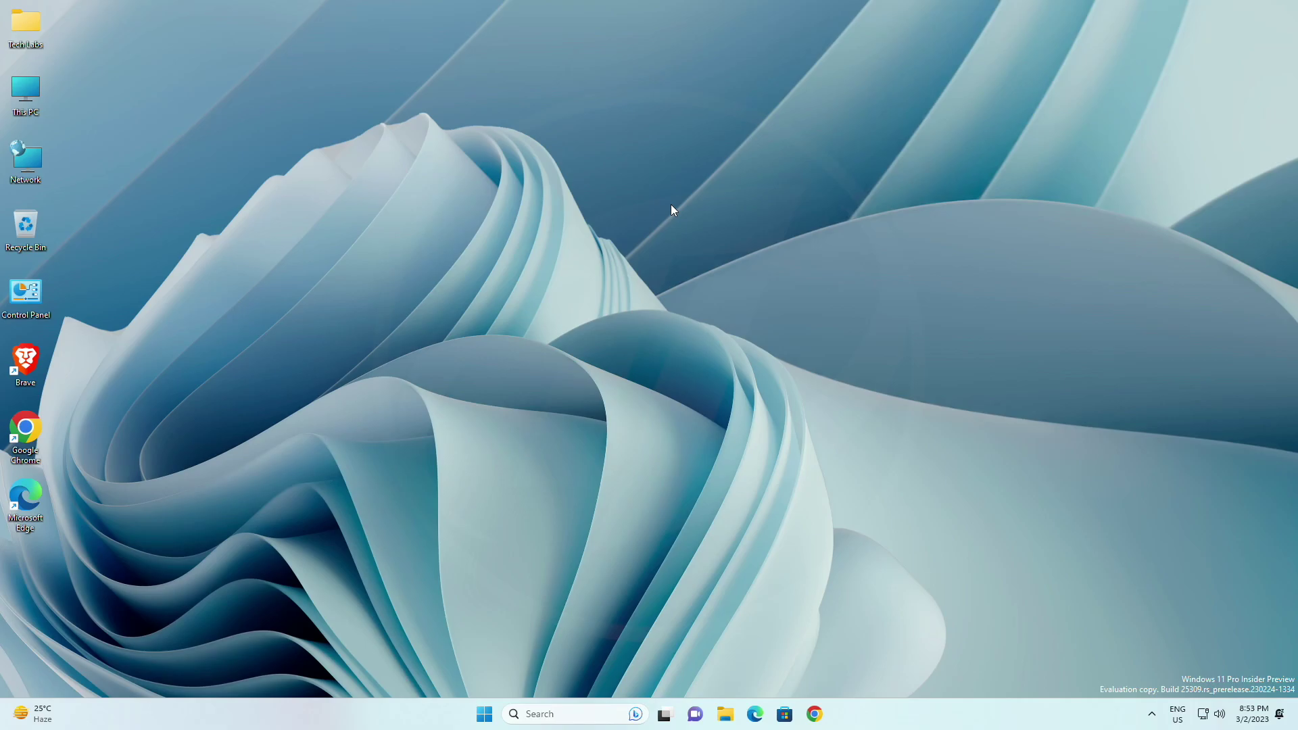
click(756, 715)
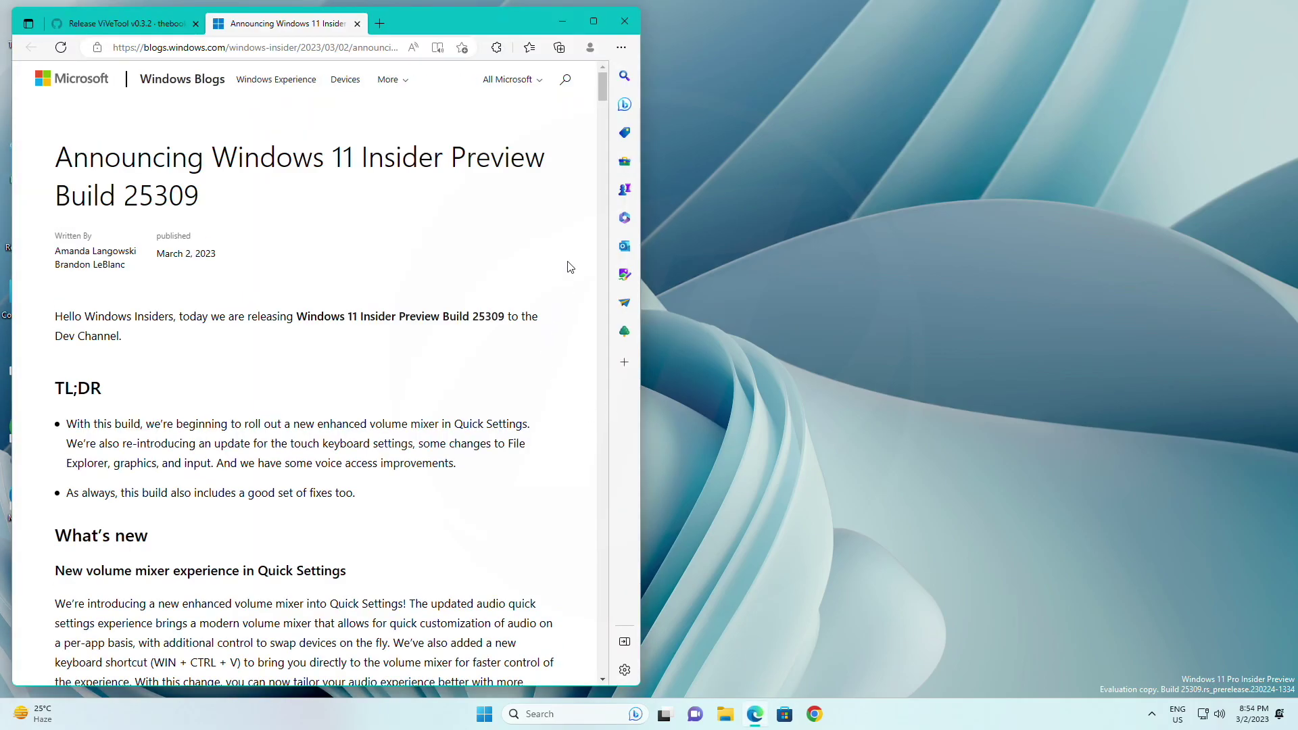
click(625, 21)
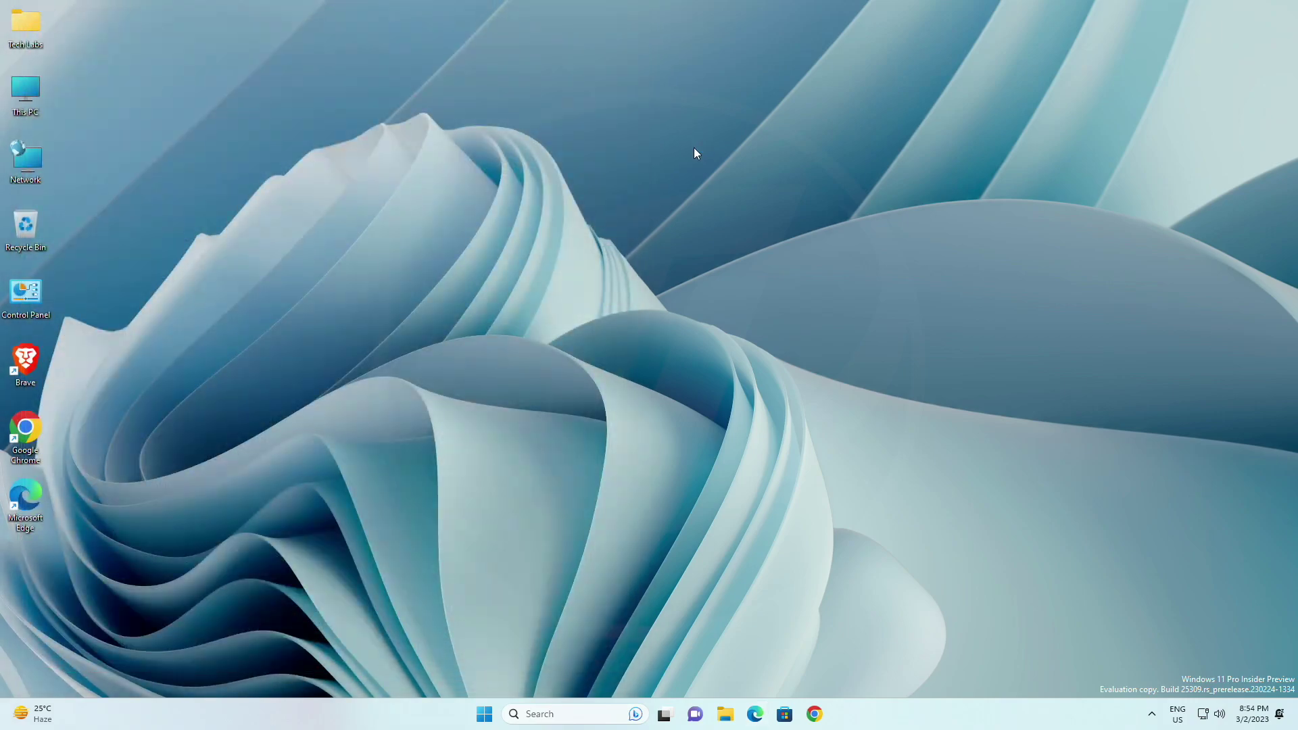